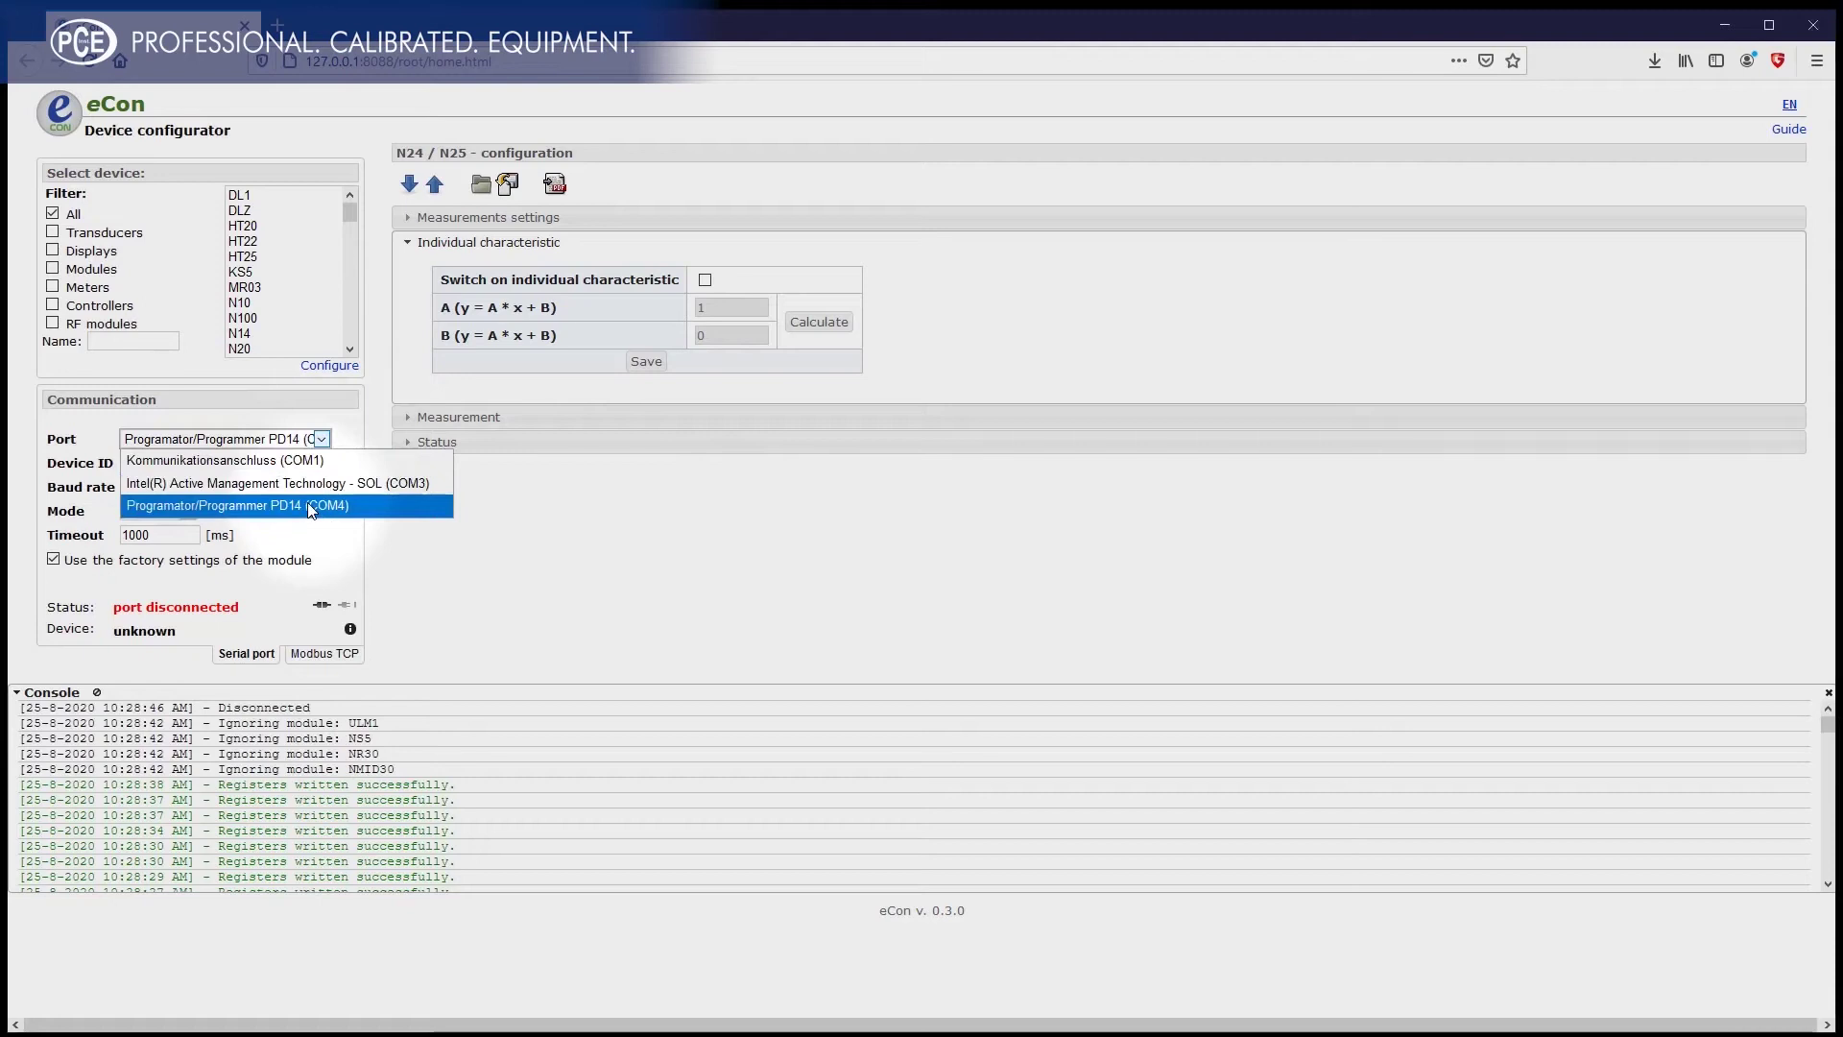
# Step: Choose the Programator/Programmer PD14 (COM4) port, filter the devices to Meters only, select N24_N25 and connect to it
pyautogui.click(312, 506)
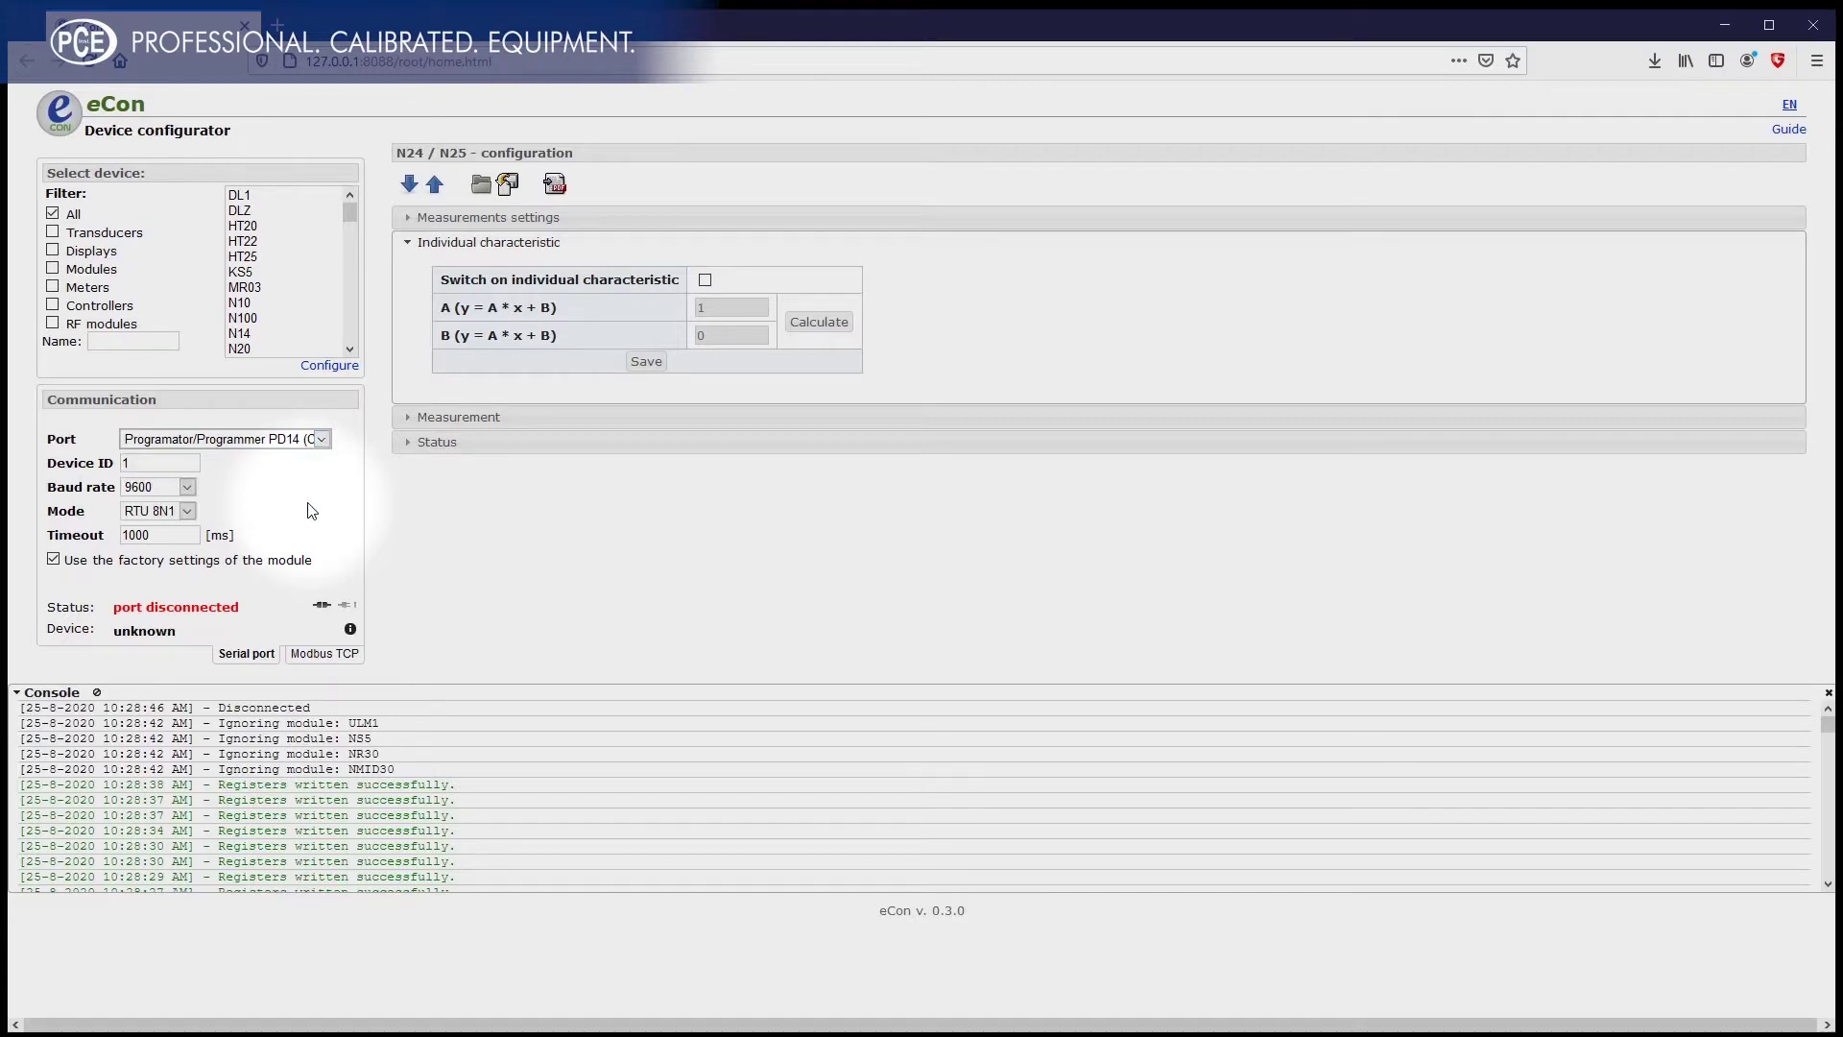
pyautogui.click(55, 215)
pyautogui.click(65, 290)
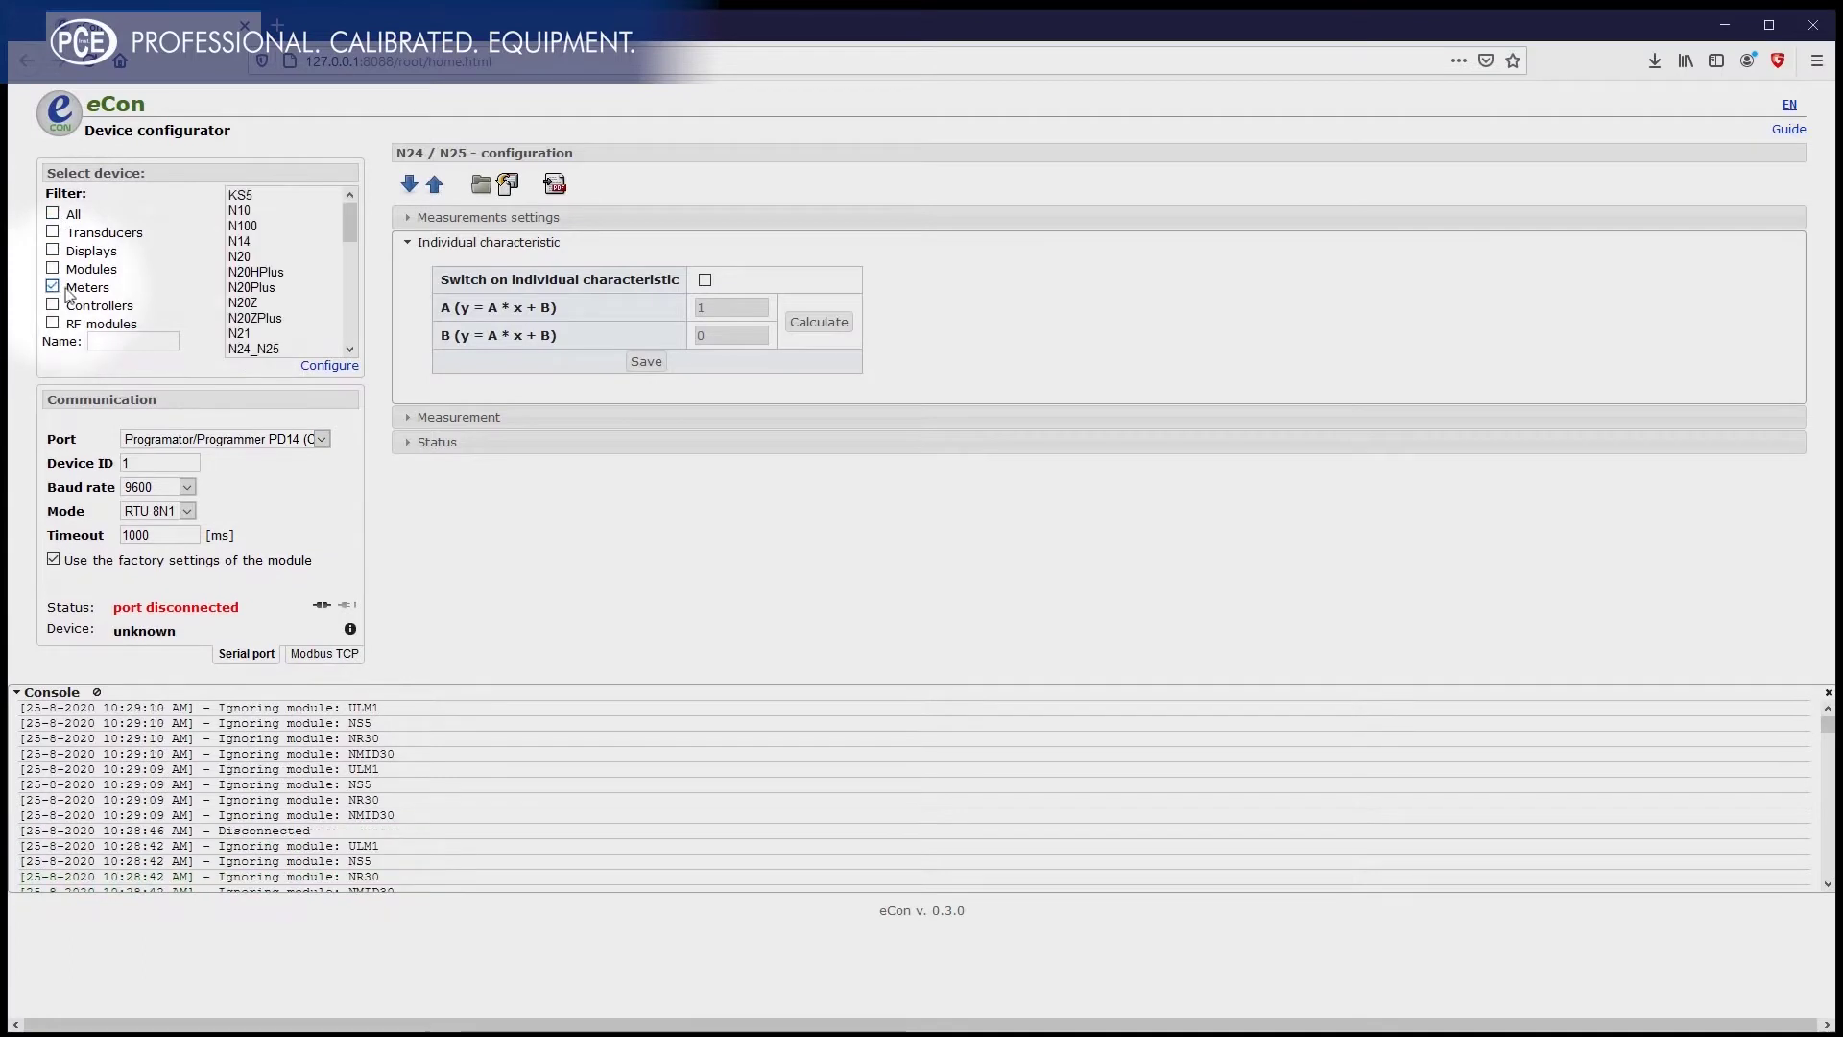
pyautogui.scroll(-3, 305, 291)
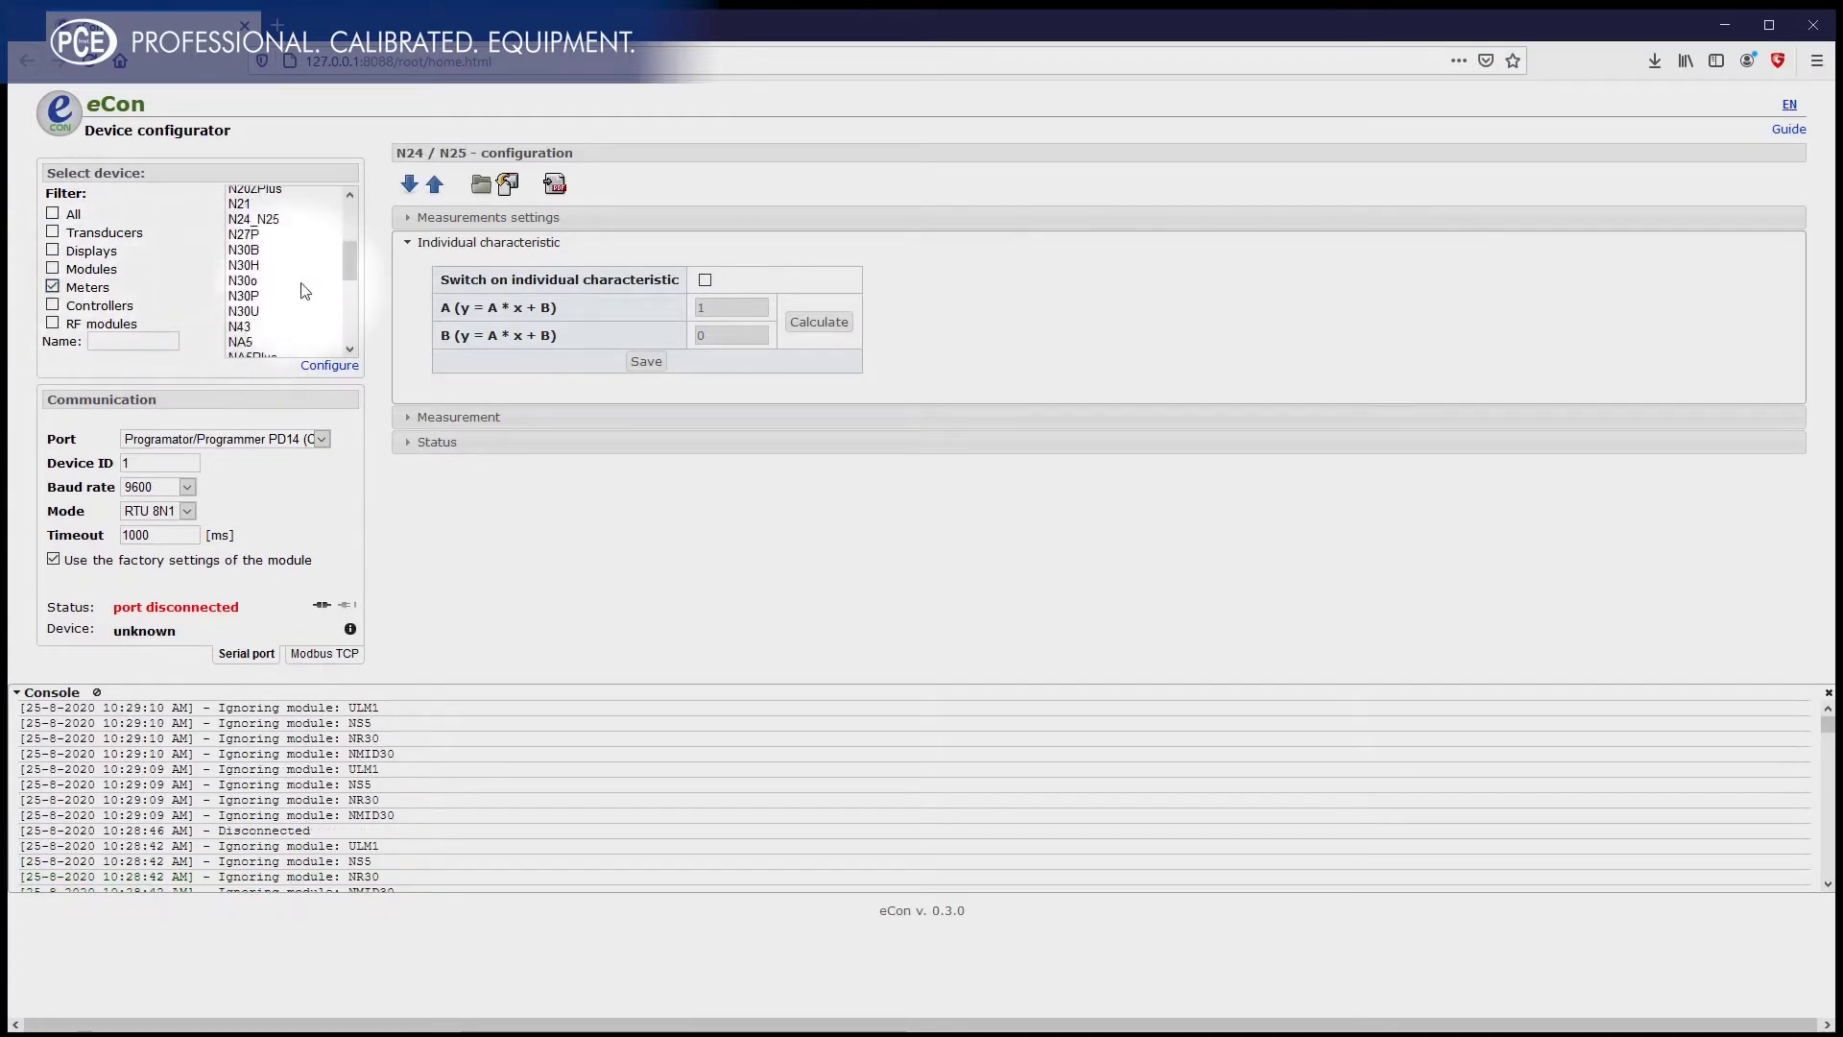
pyautogui.click(281, 219)
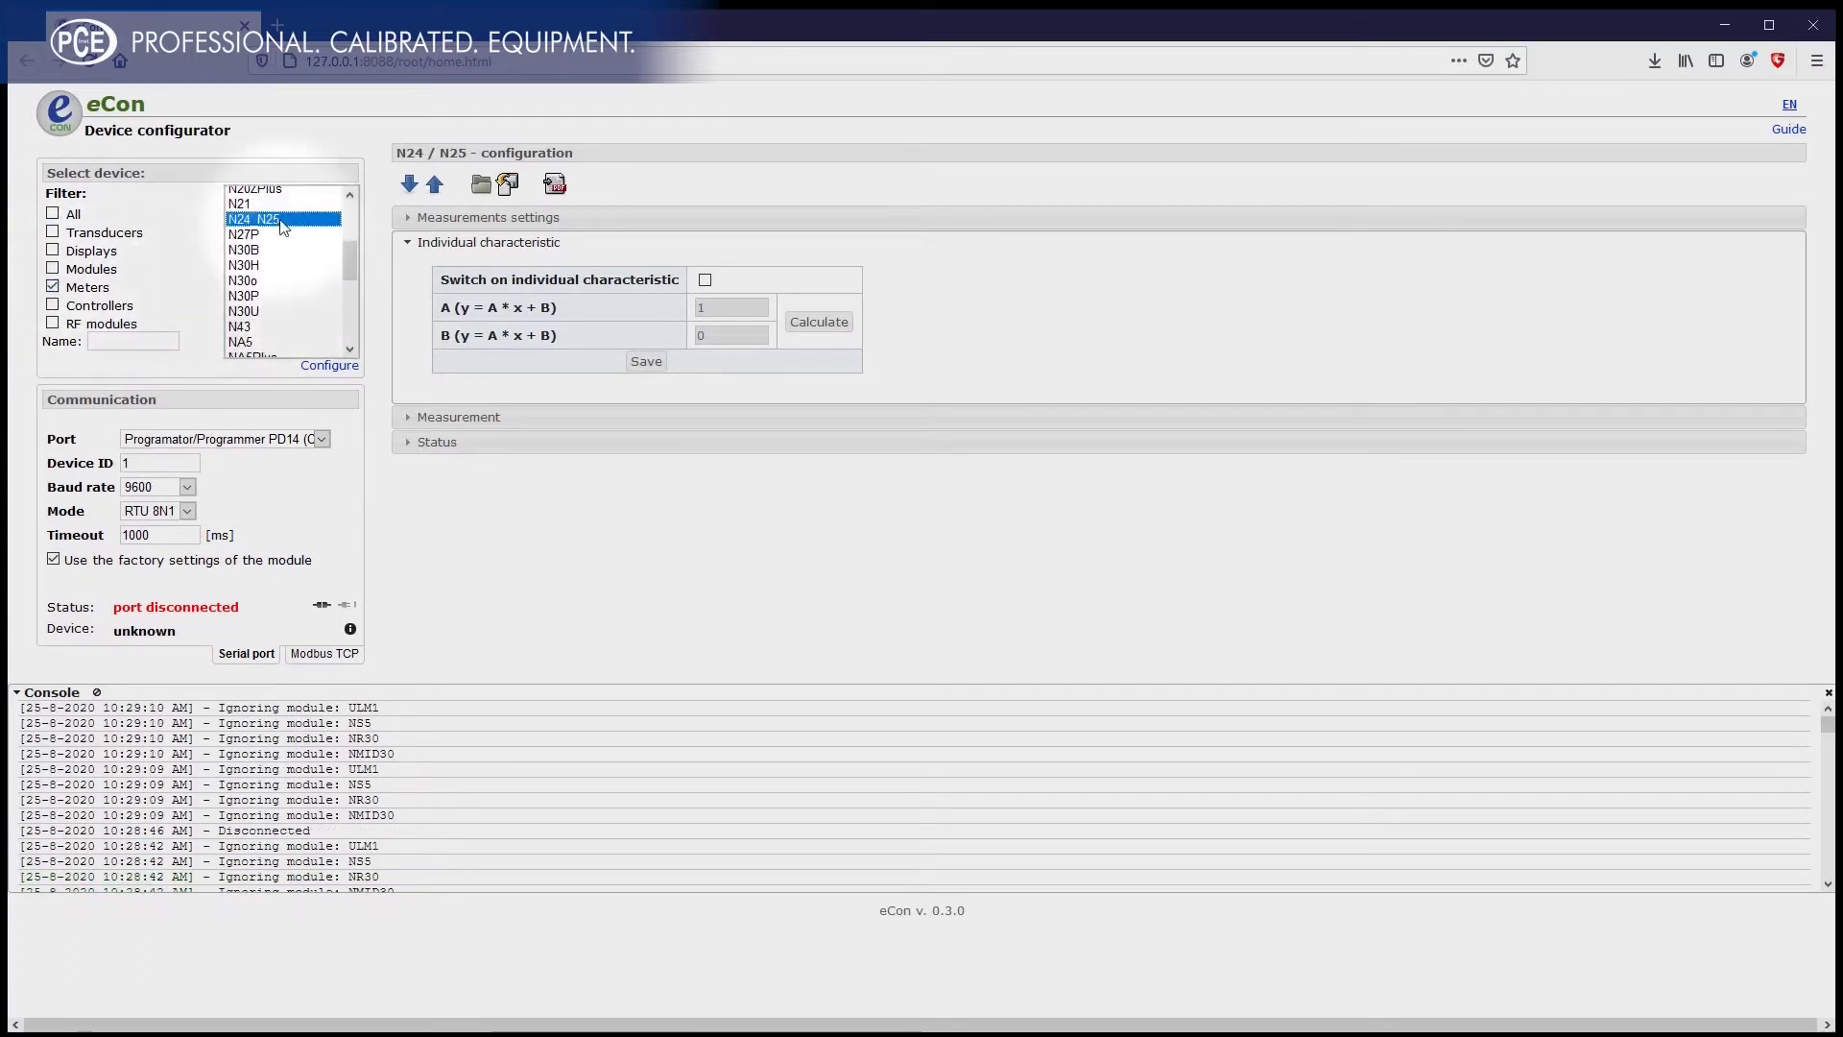
pyautogui.click(317, 608)
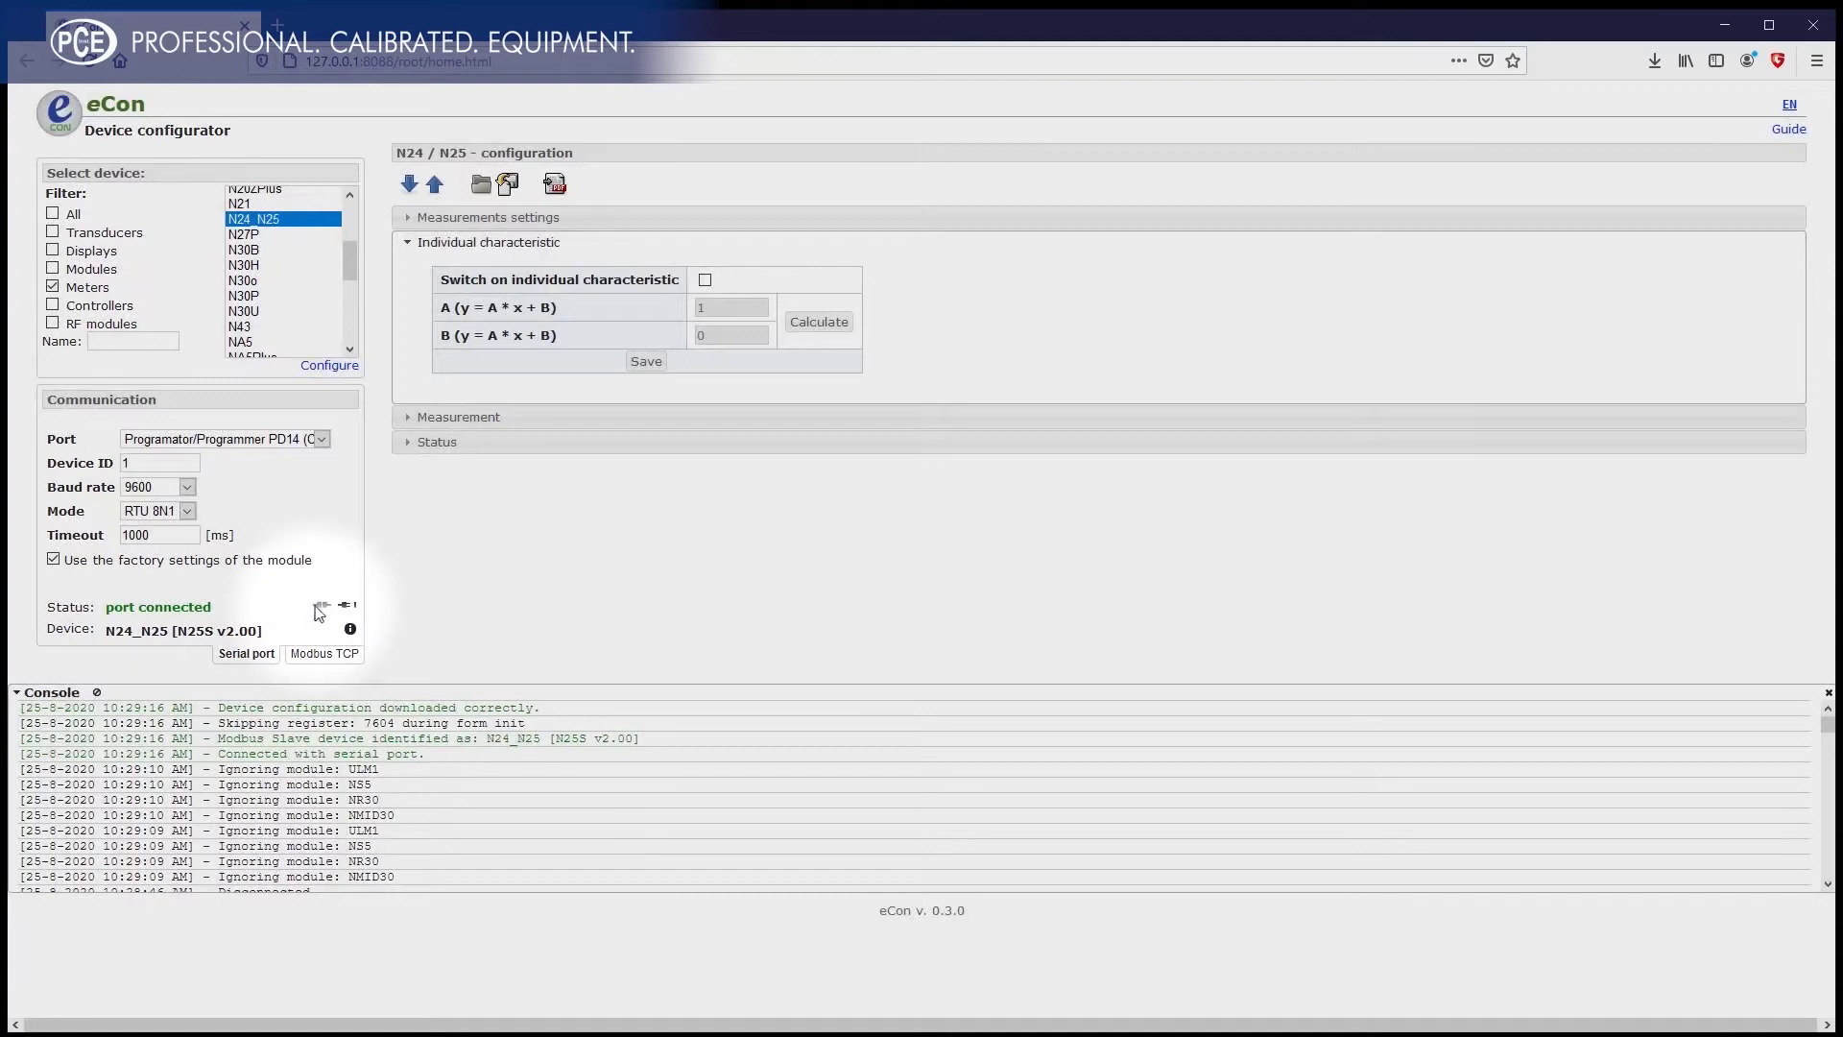
# Step: Set the measurement decimal point to 000,00, upper exceeding to 200 and lower exceeding to -10, and save the settings
pyautogui.click(519, 219)
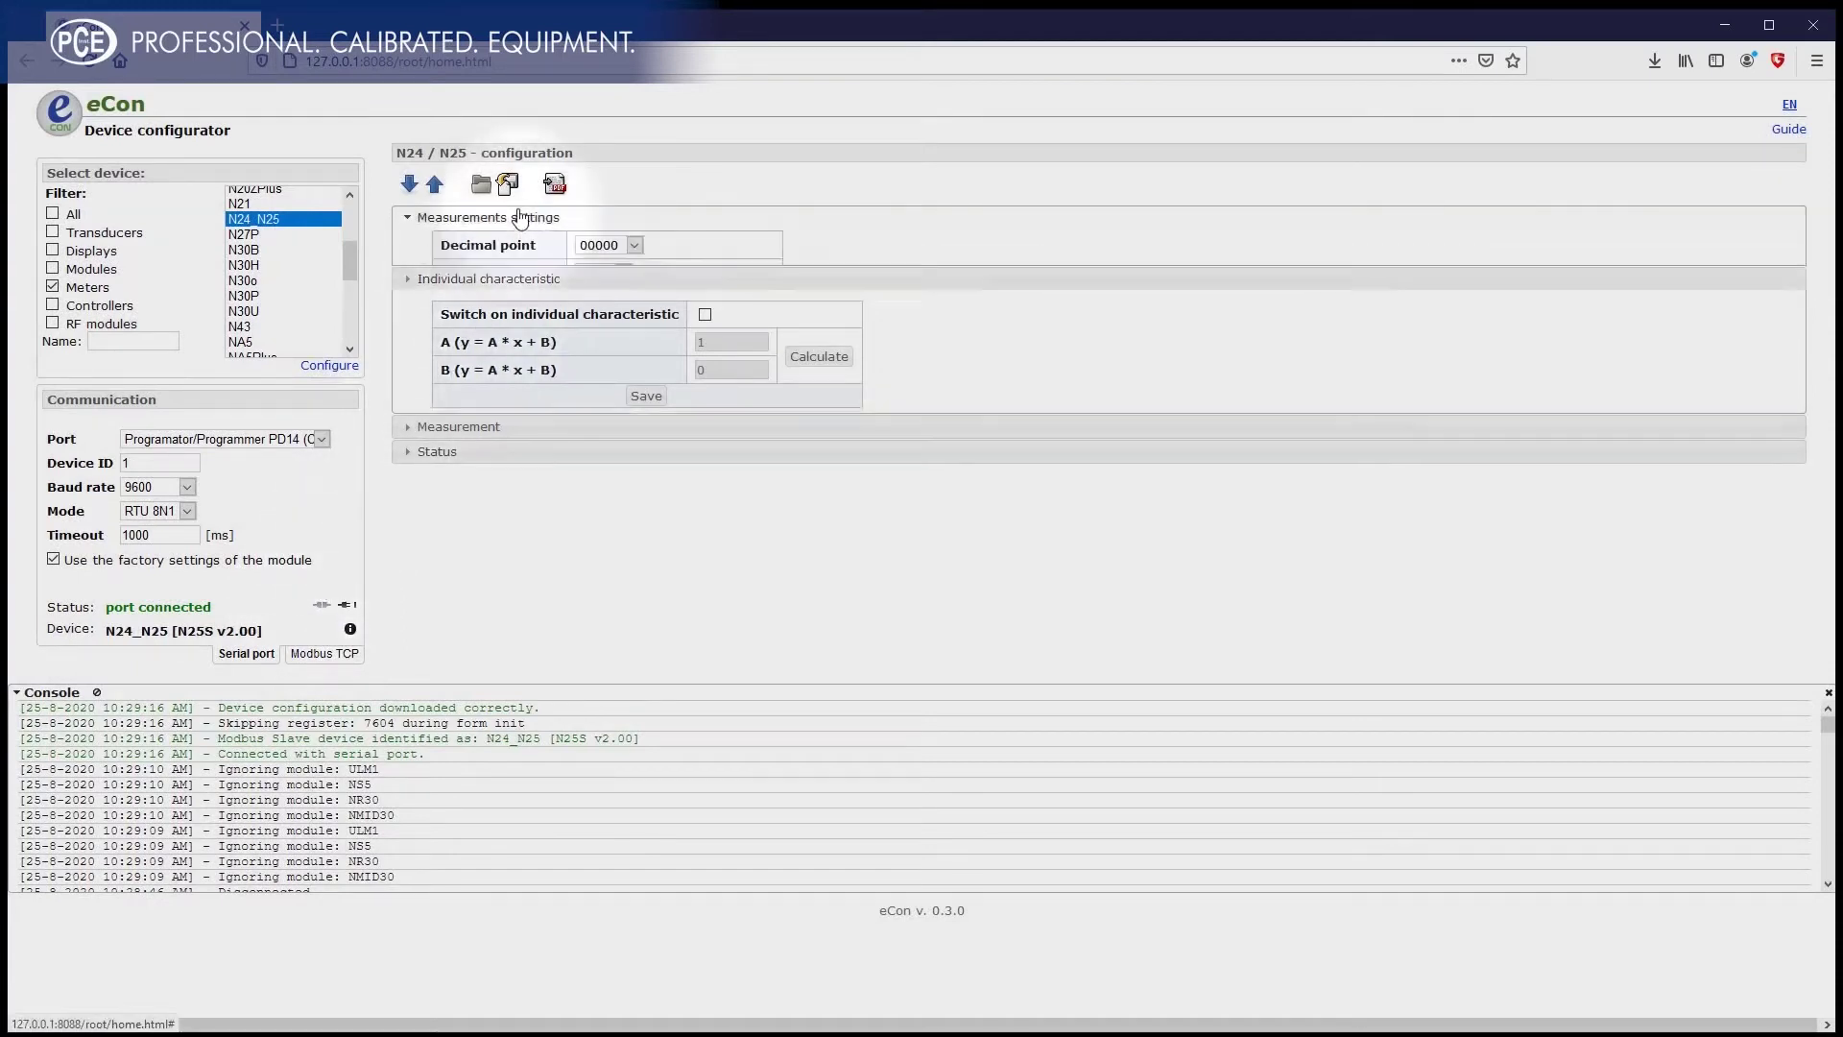
pyautogui.click(634, 256)
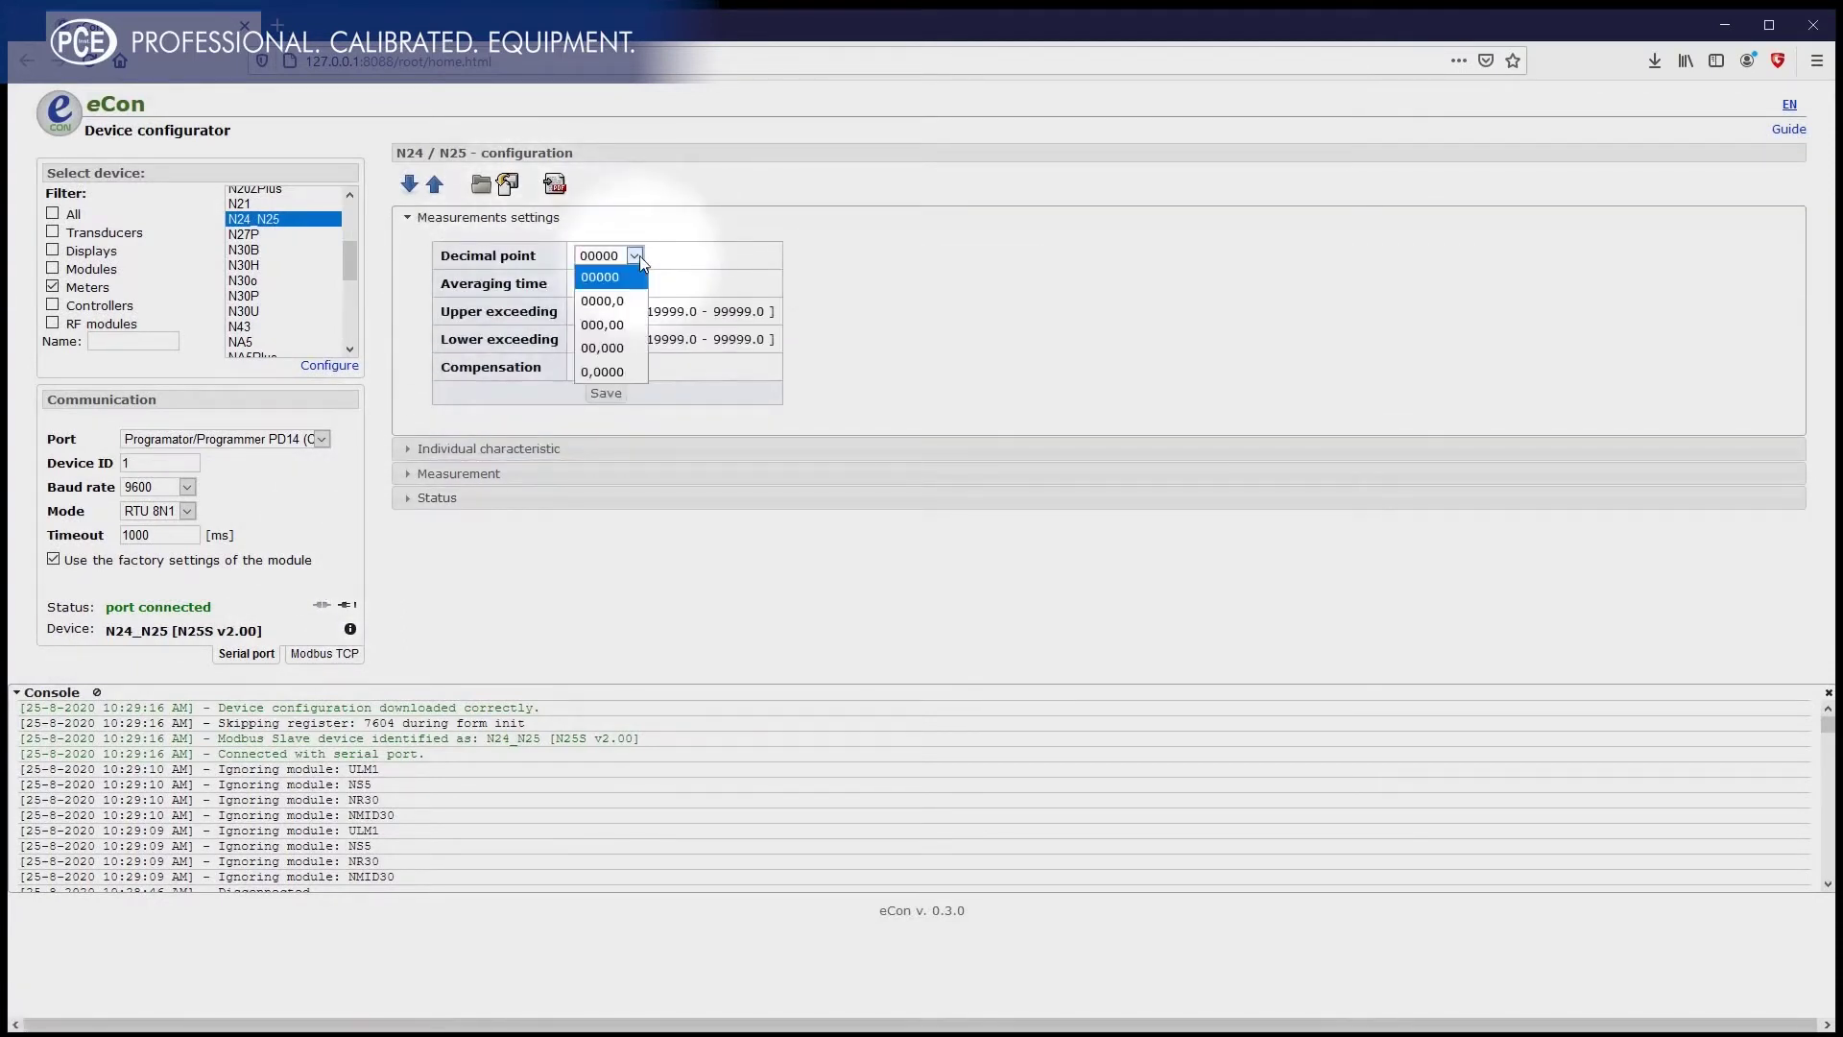
pyautogui.click(611, 326)
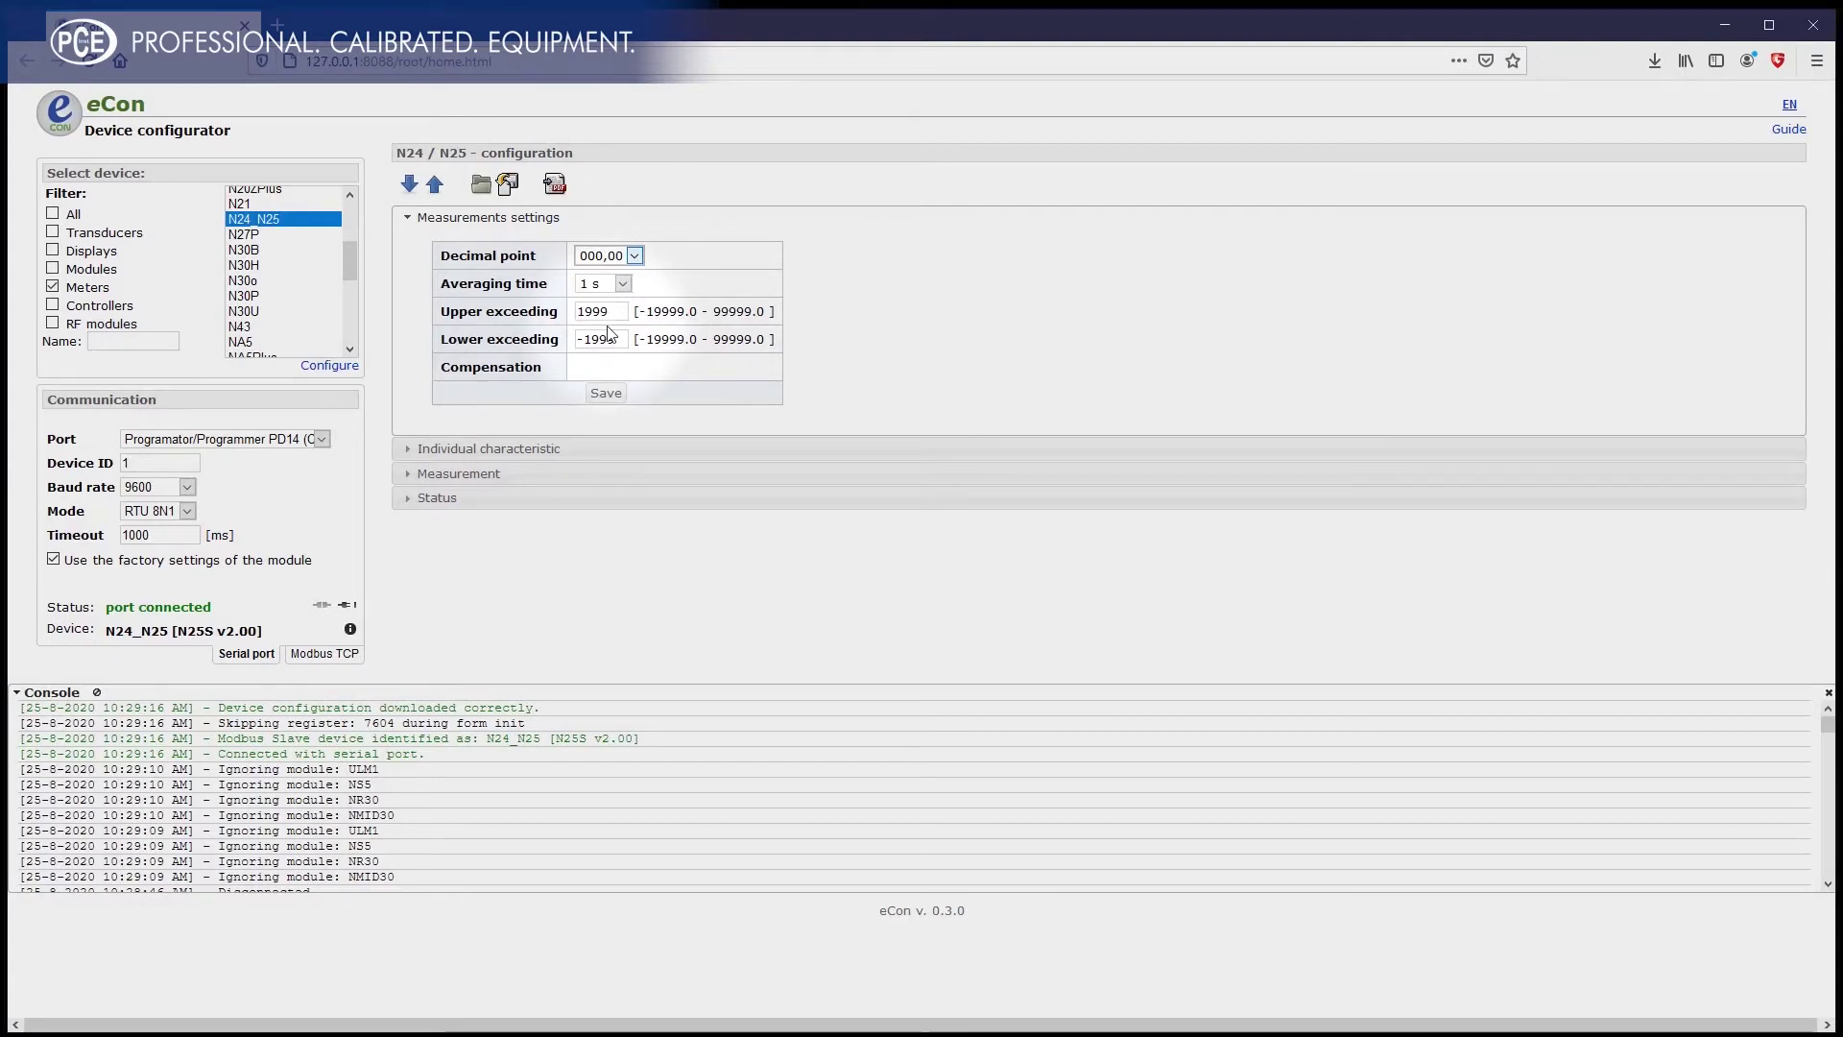
pyautogui.moveTo(619, 311); pyautogui.dragTo(555, 305)
pyautogui.write('200')
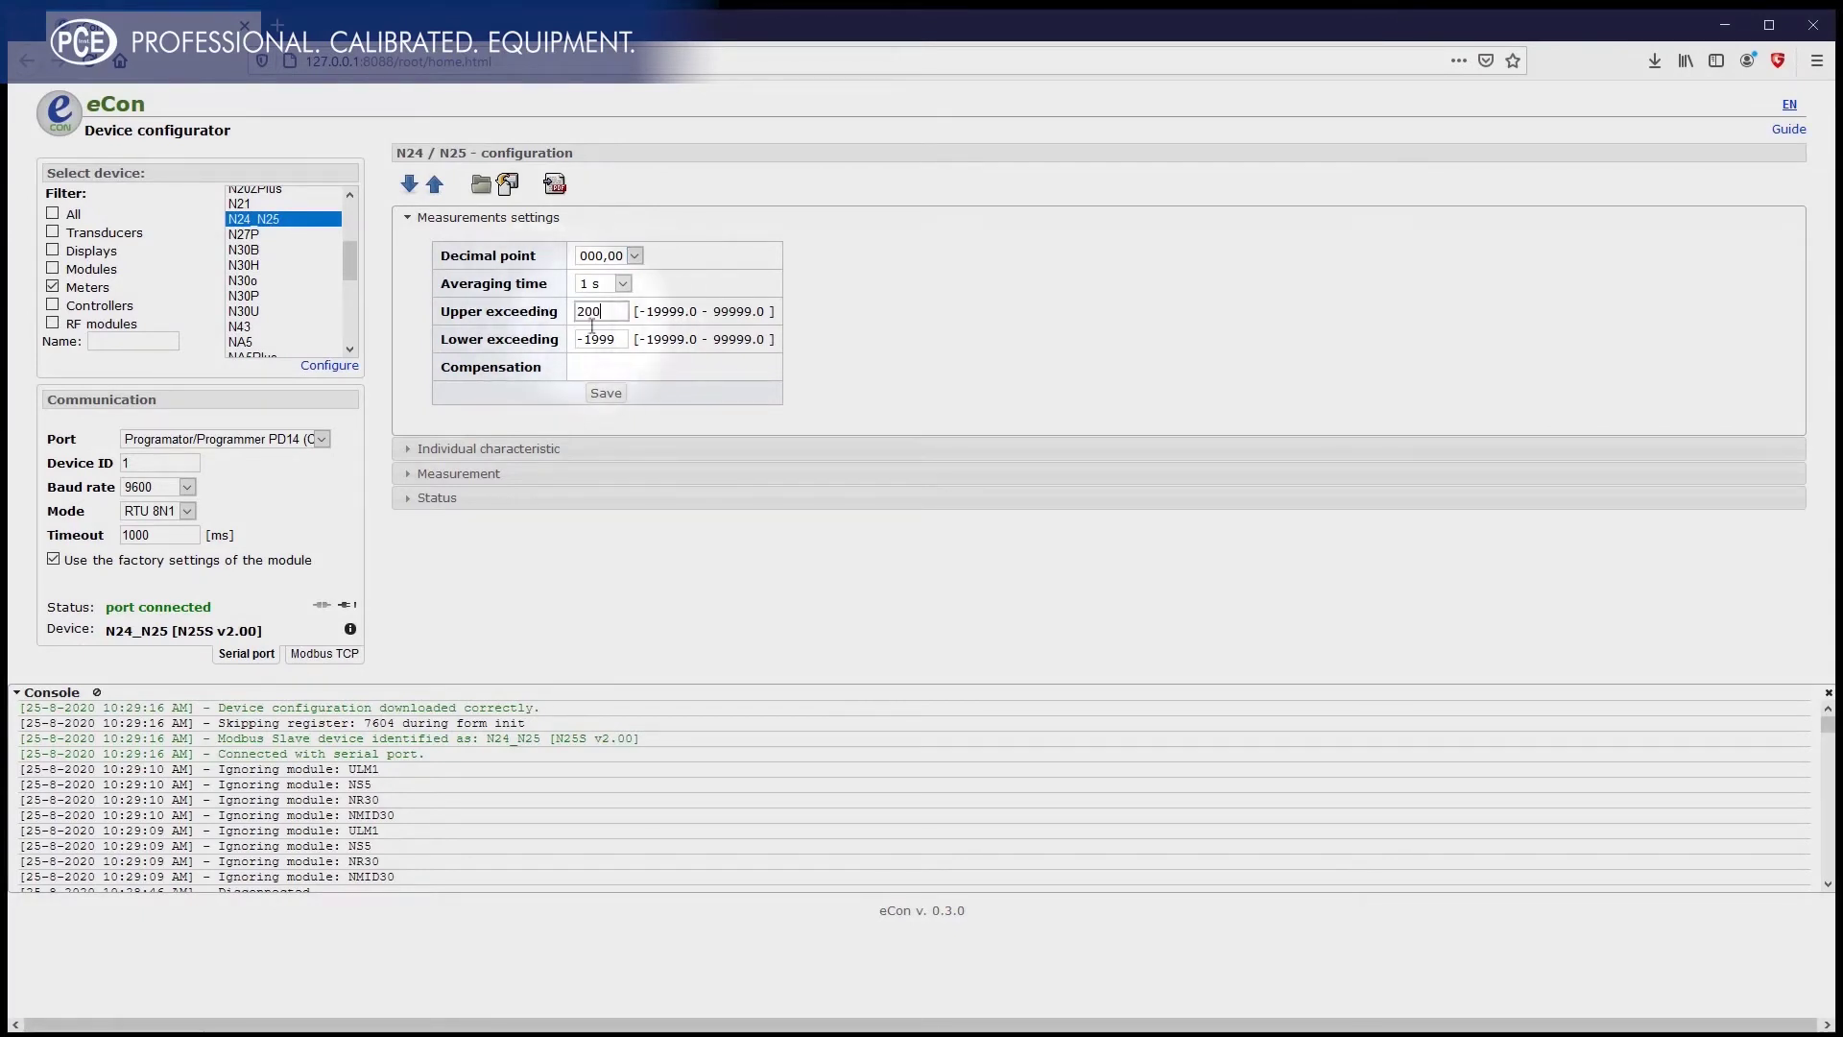
pyautogui.moveTo(621, 340); pyautogui.dragTo(570, 342)
pyautogui.write('-10')
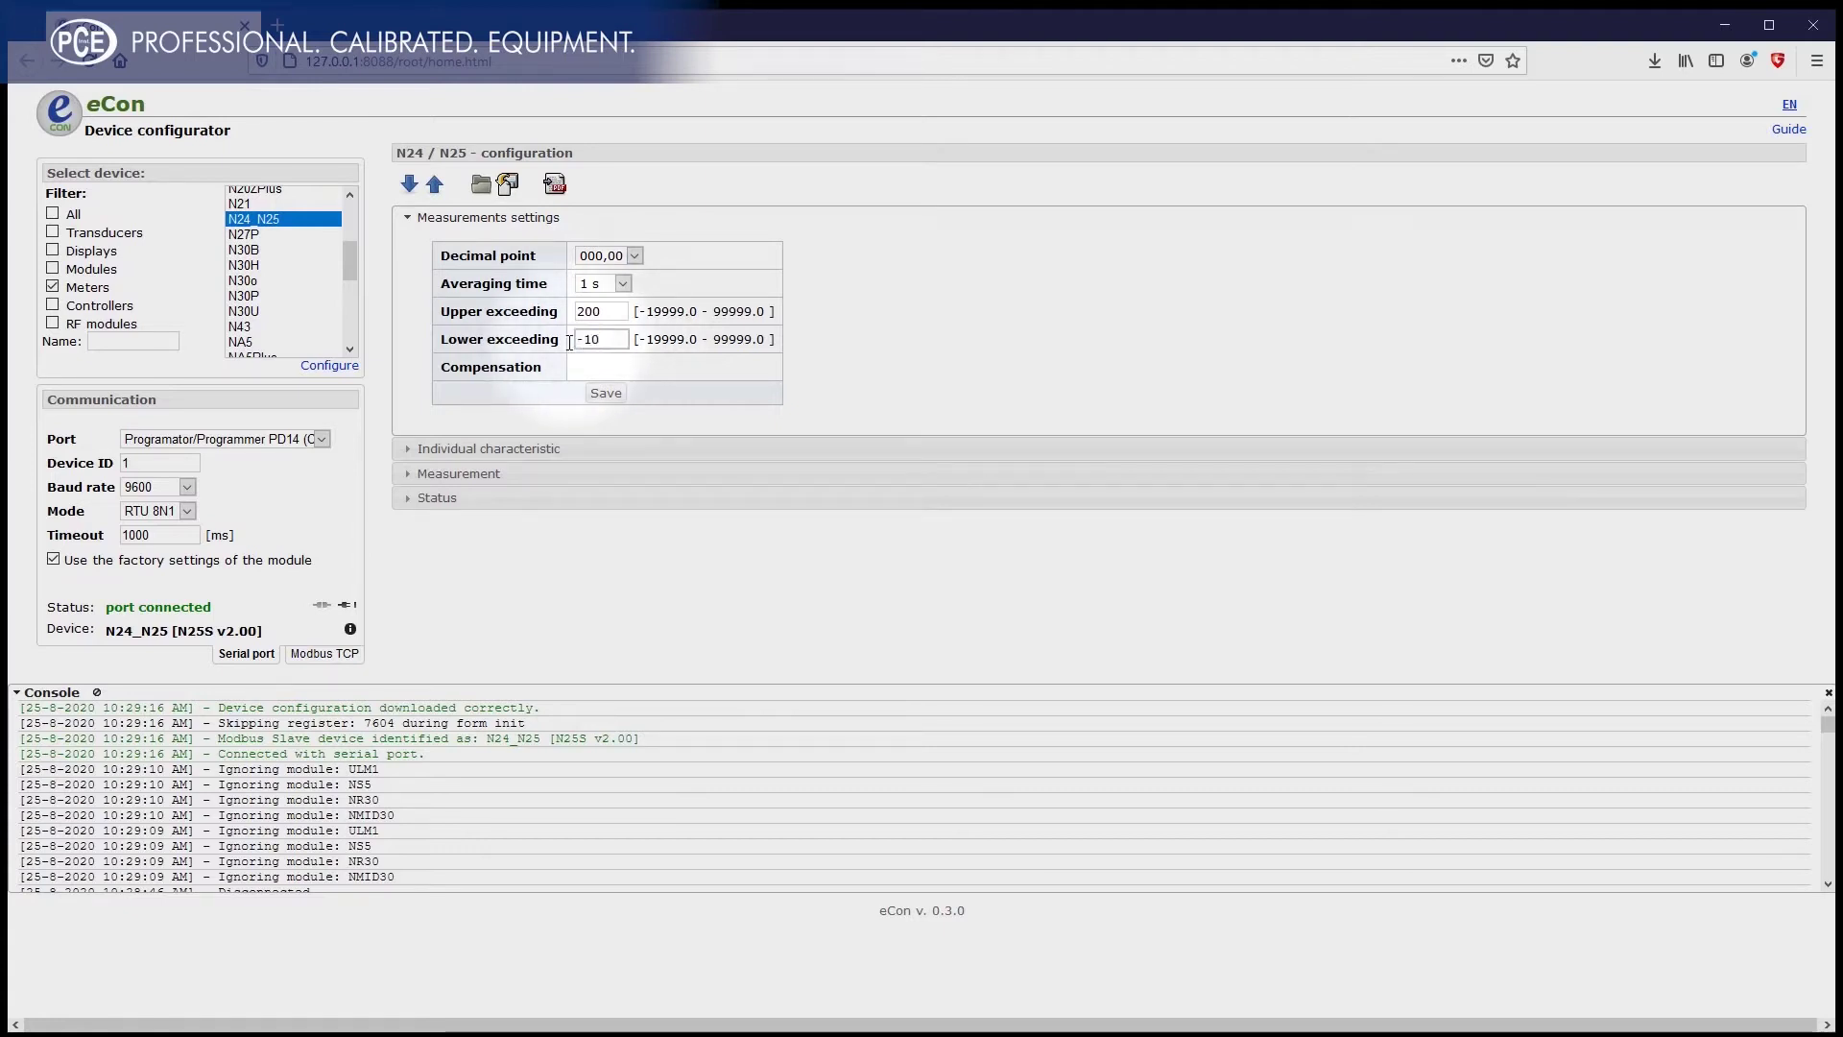
pyautogui.click(613, 396)
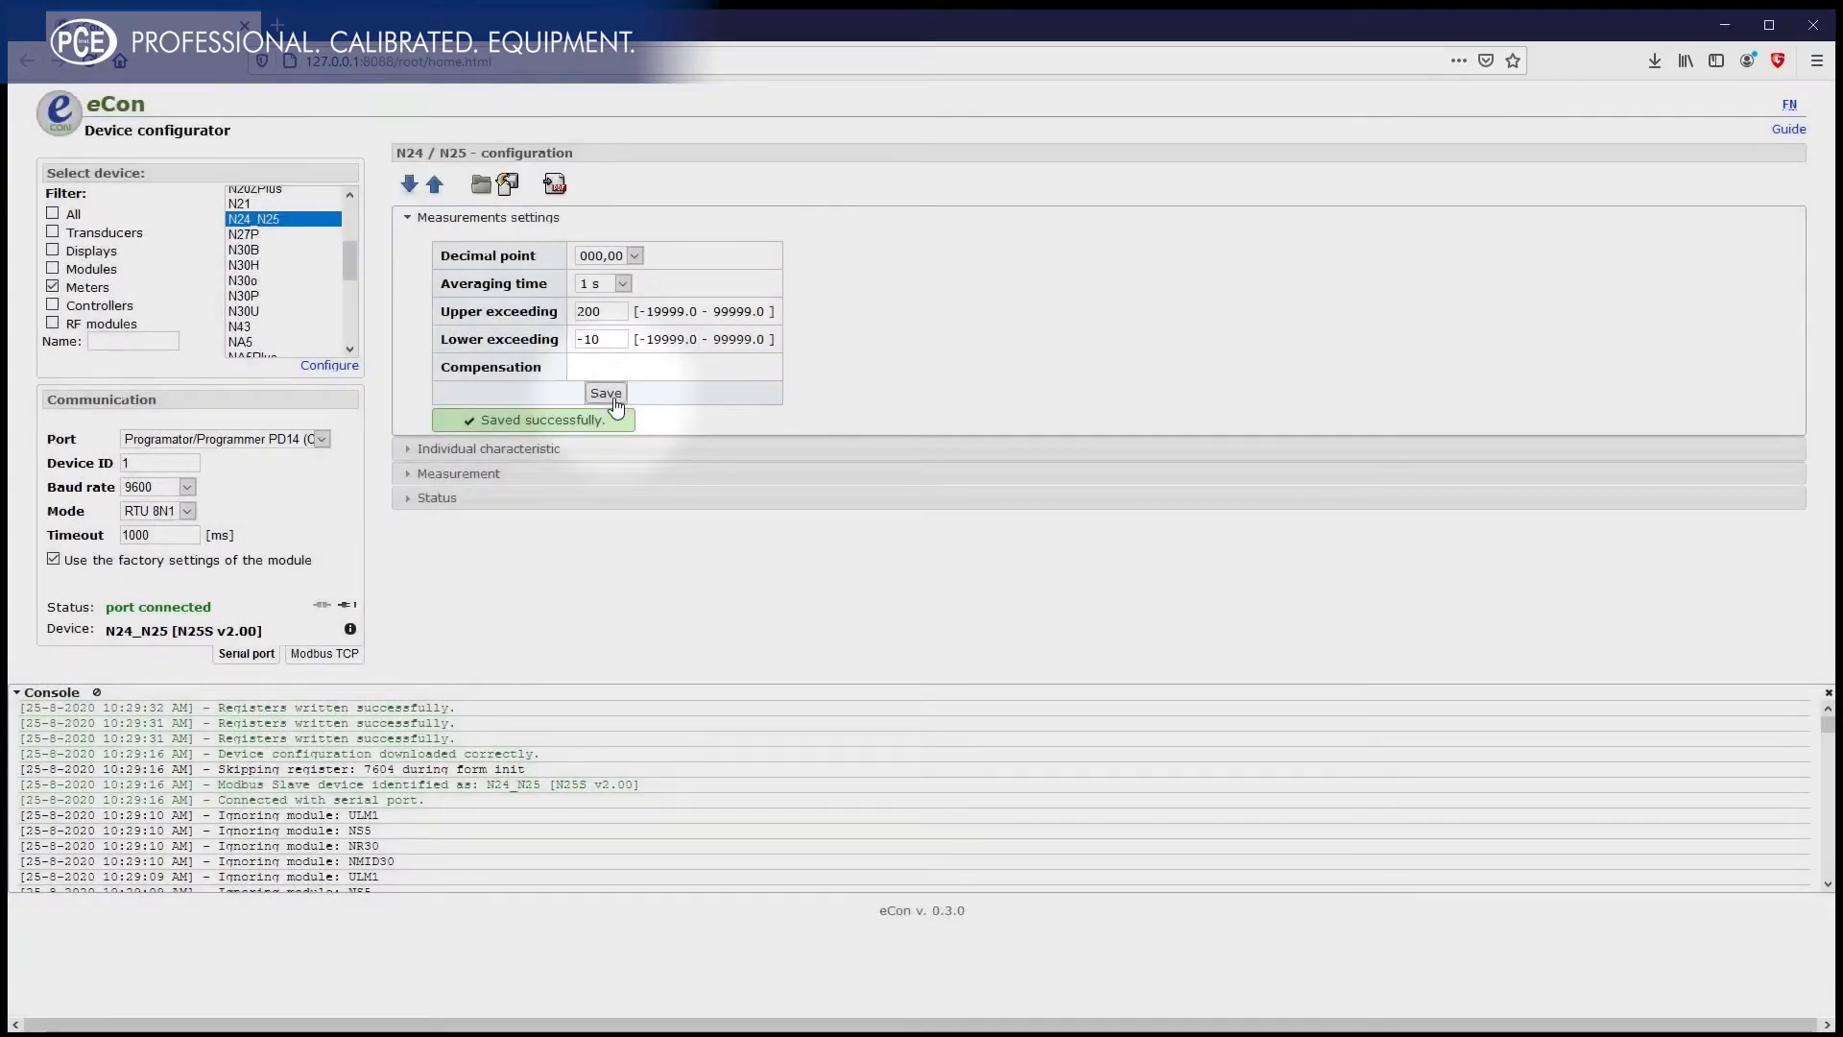
# Step: Switch on the individual characteristic and calculate its coefficients from X1 = 0, Y1 = 0, X2 = 10 and Y2 = 200
pyautogui.click(519, 449)
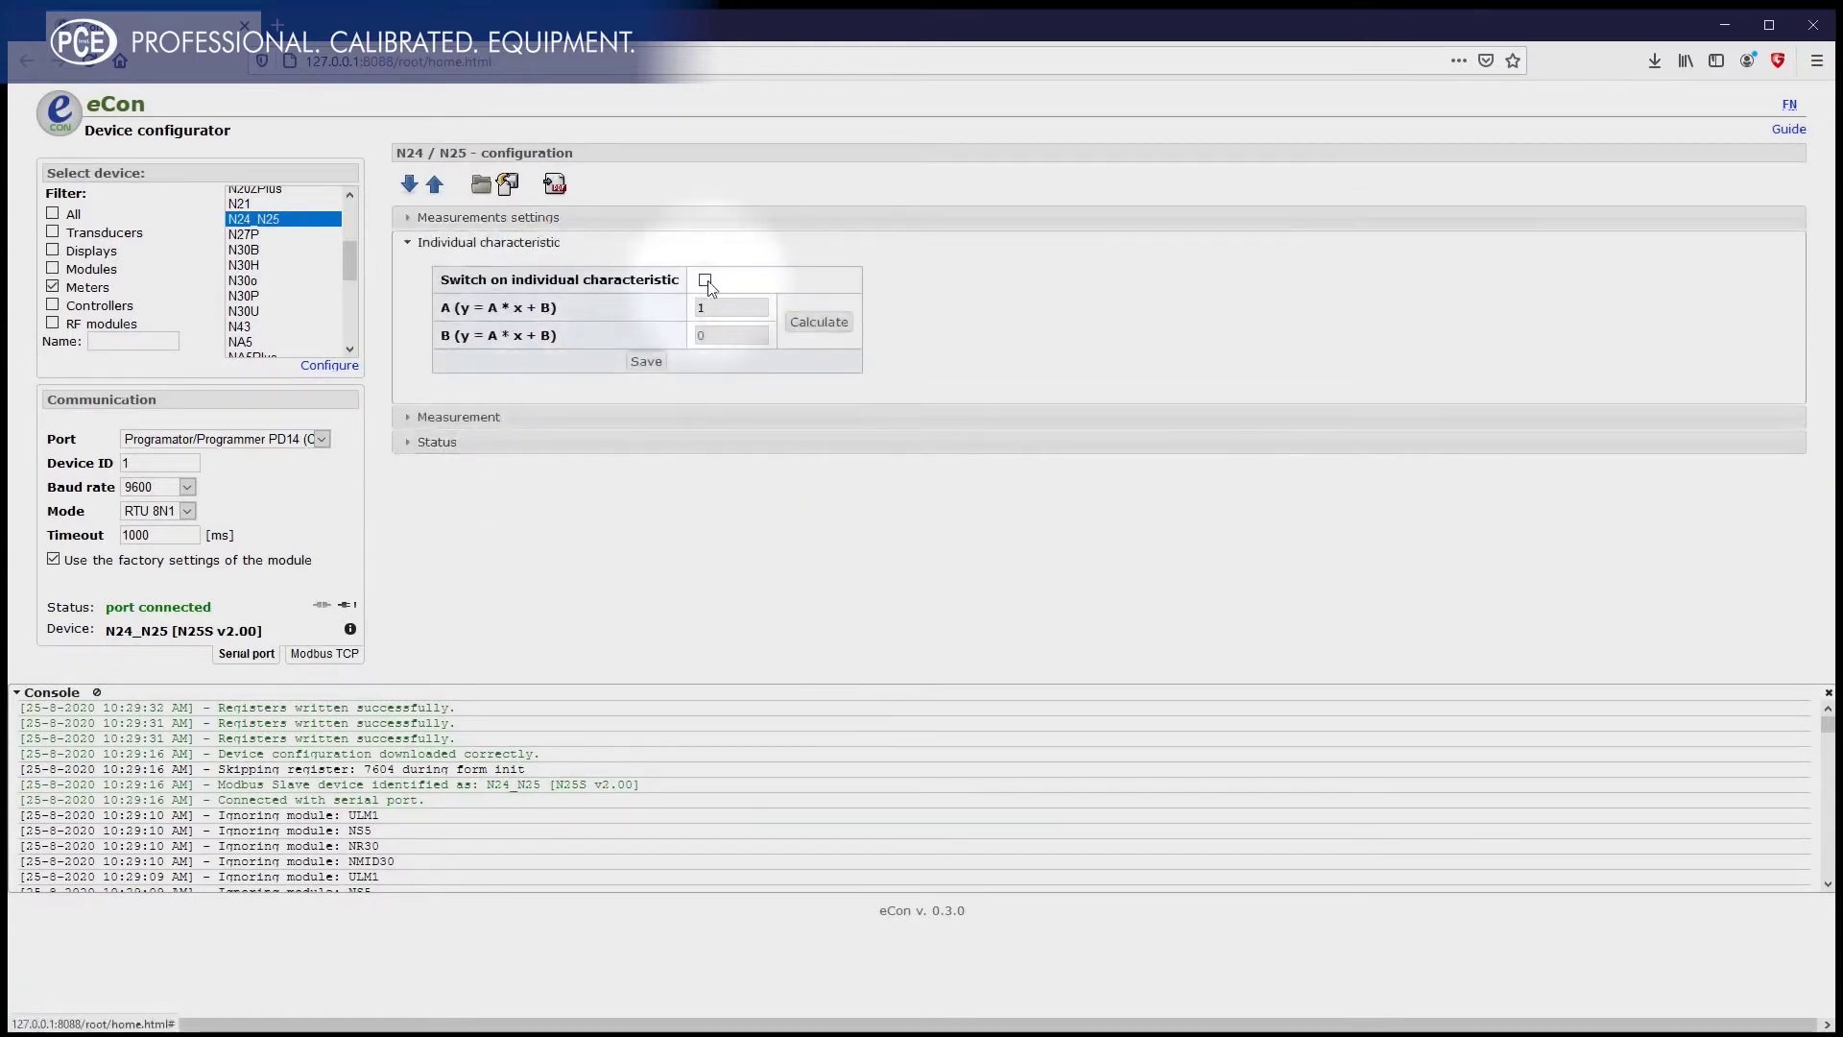
pyautogui.click(706, 280)
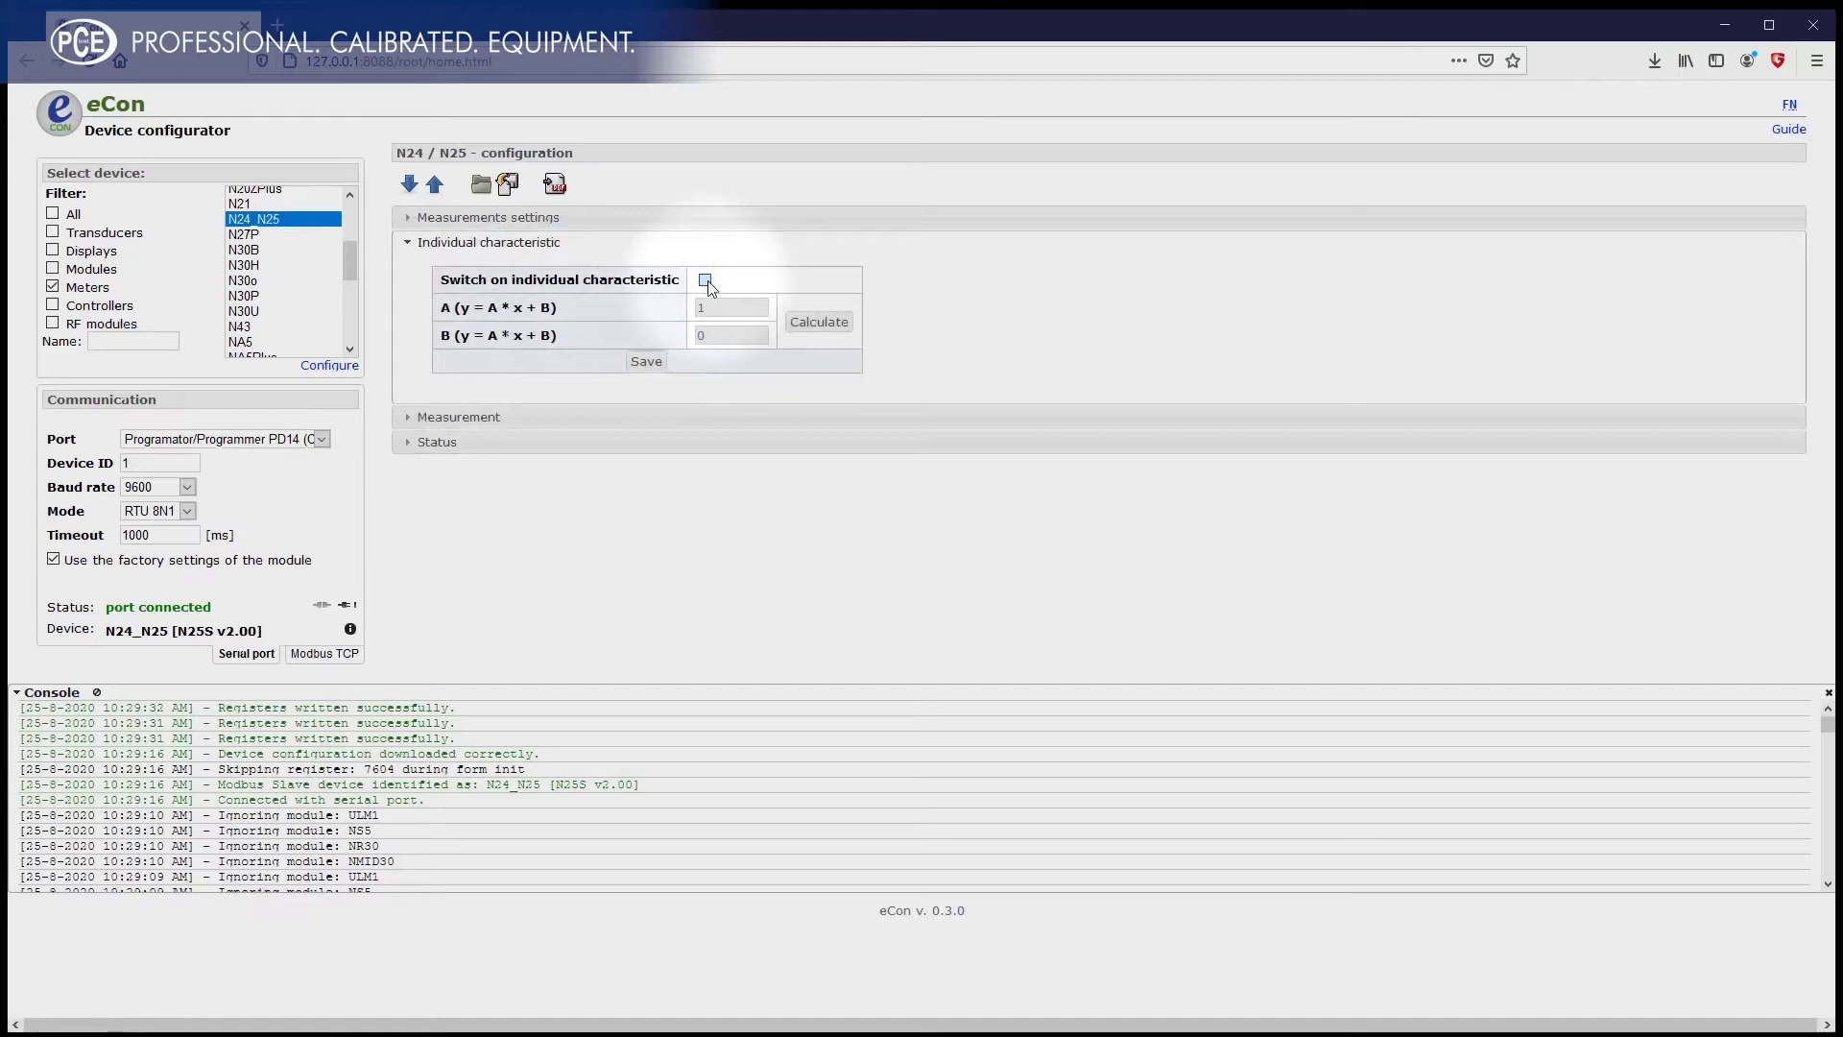
pyautogui.click(838, 327)
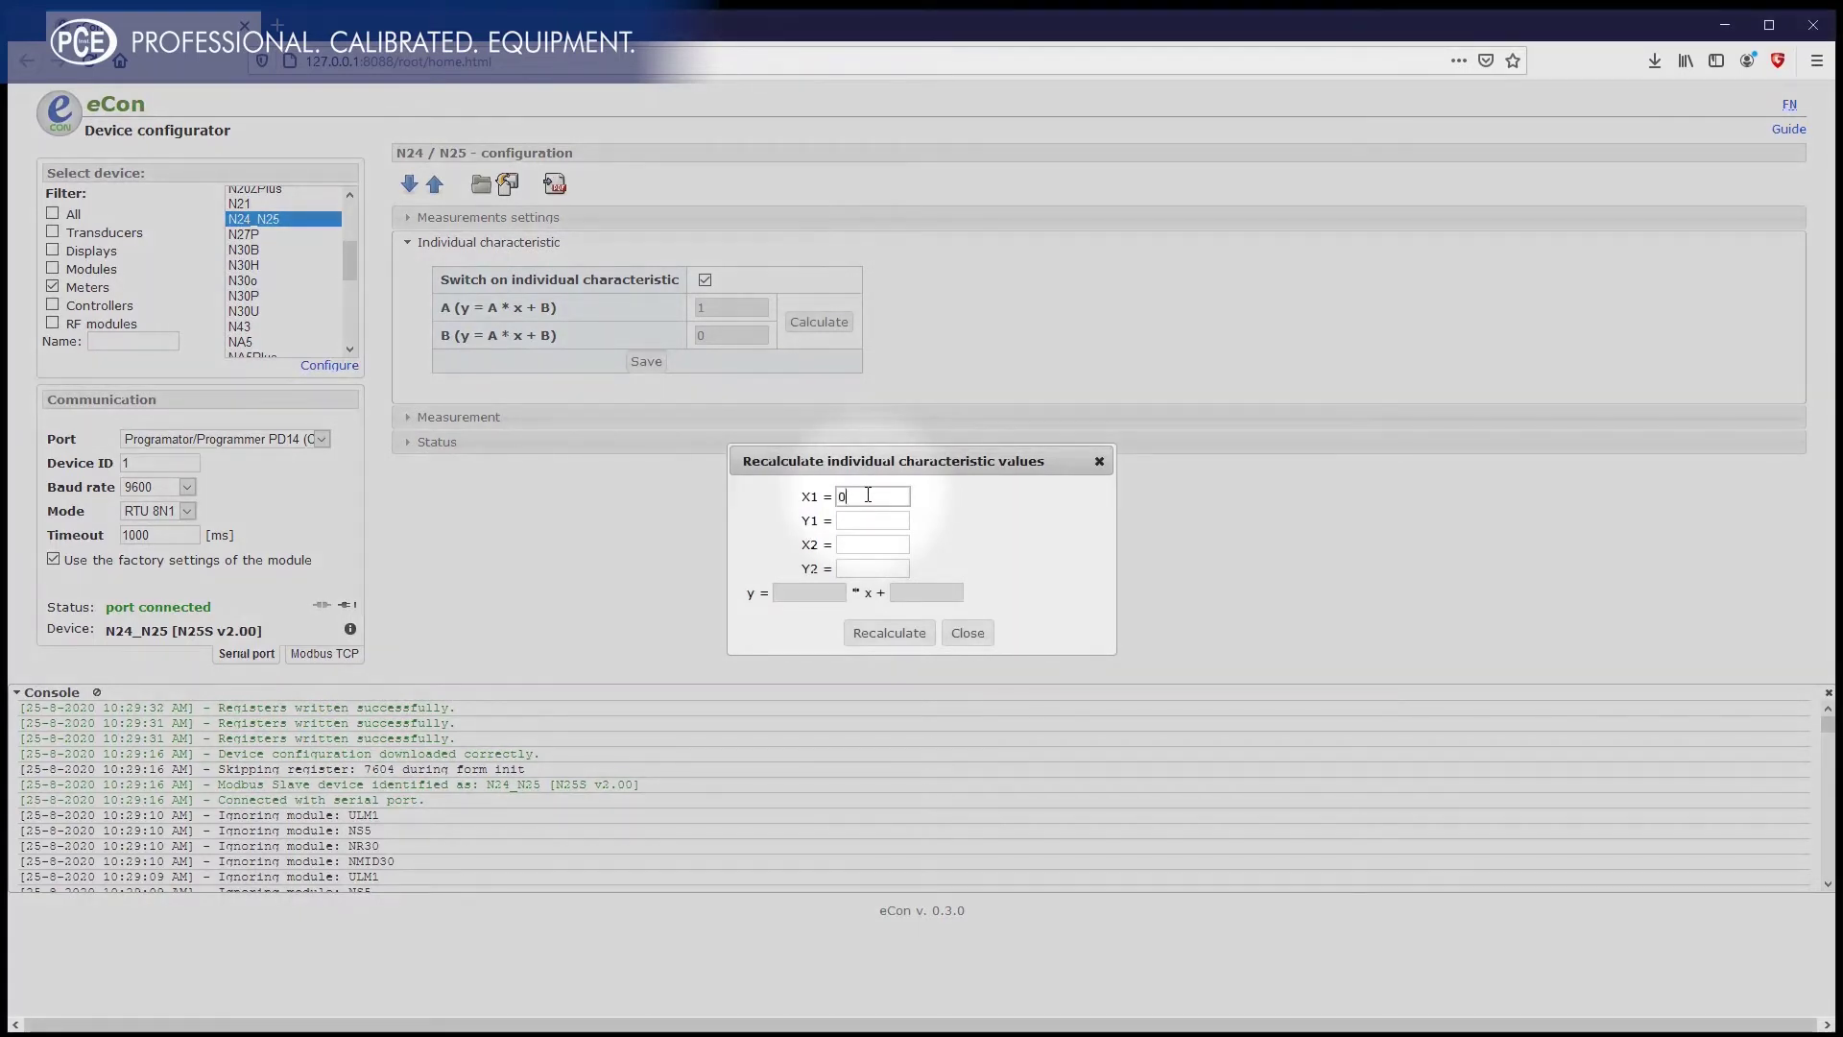
pyautogui.click(867, 524)
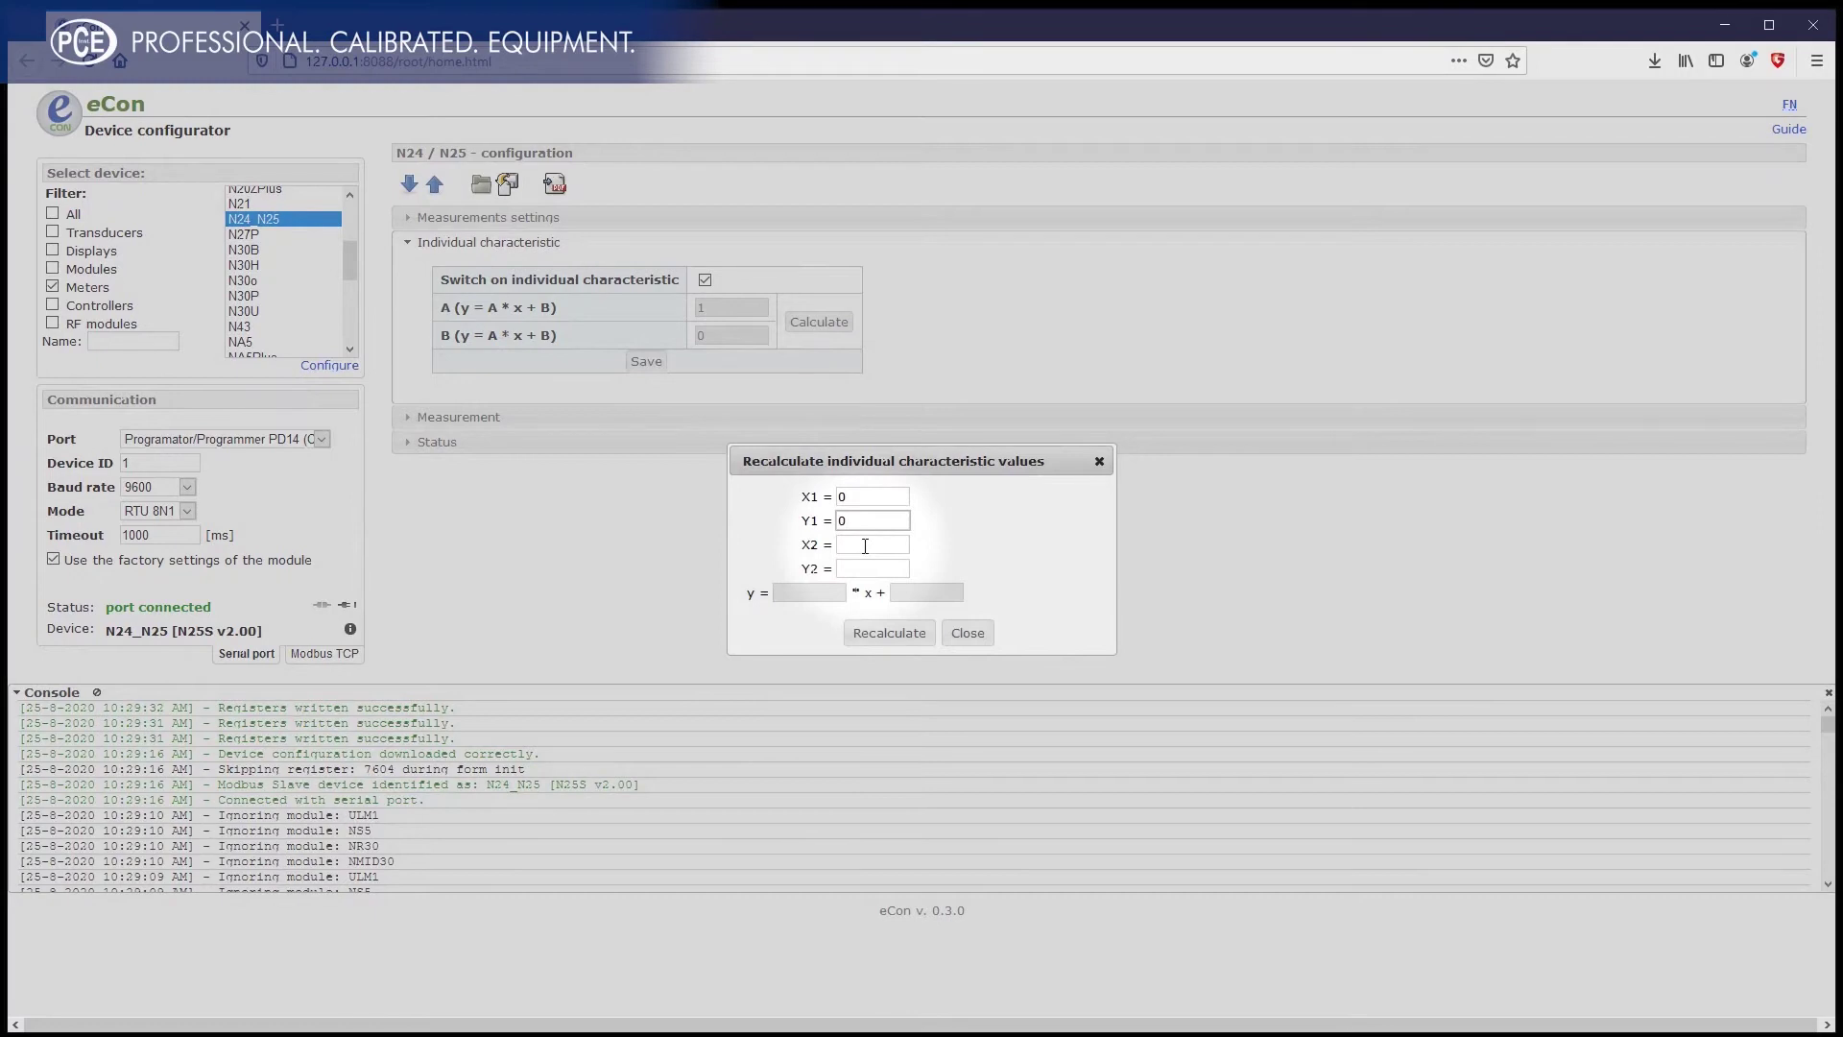
pyautogui.click(865, 547)
pyautogui.write('10')
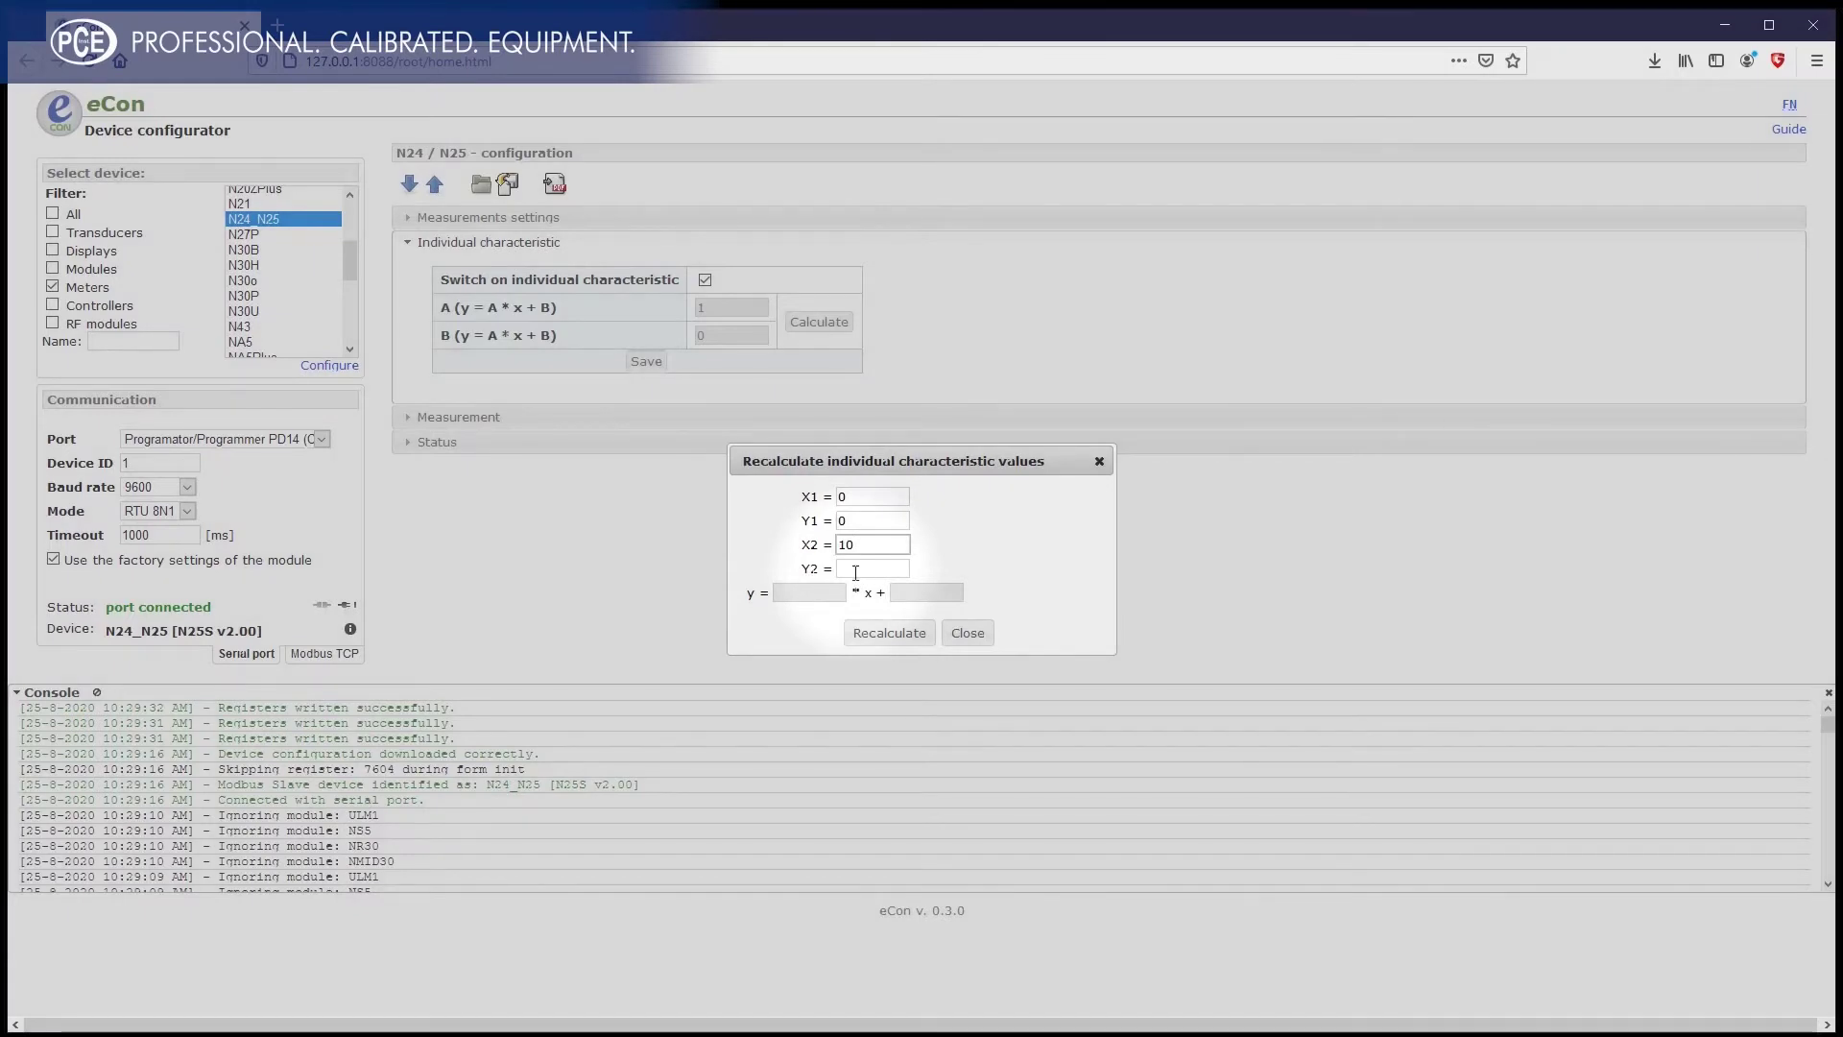
pyautogui.click(856, 573)
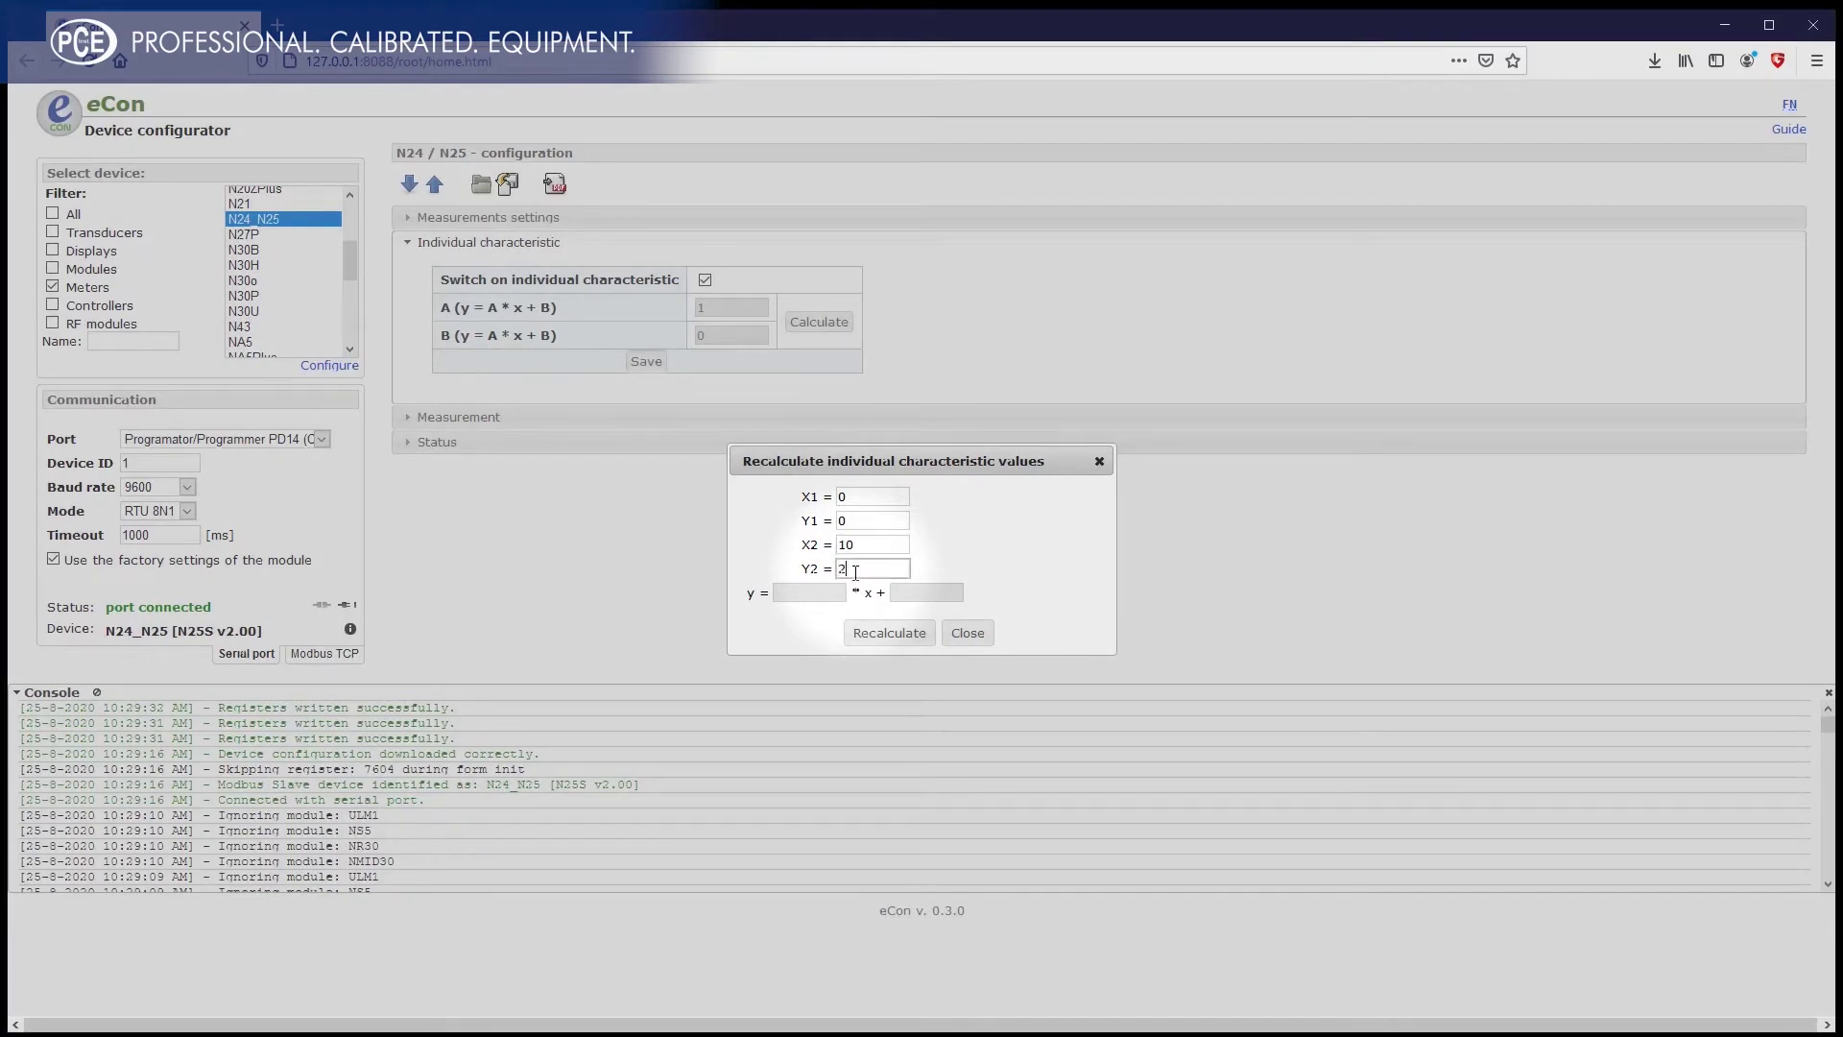
pyautogui.click(891, 637)
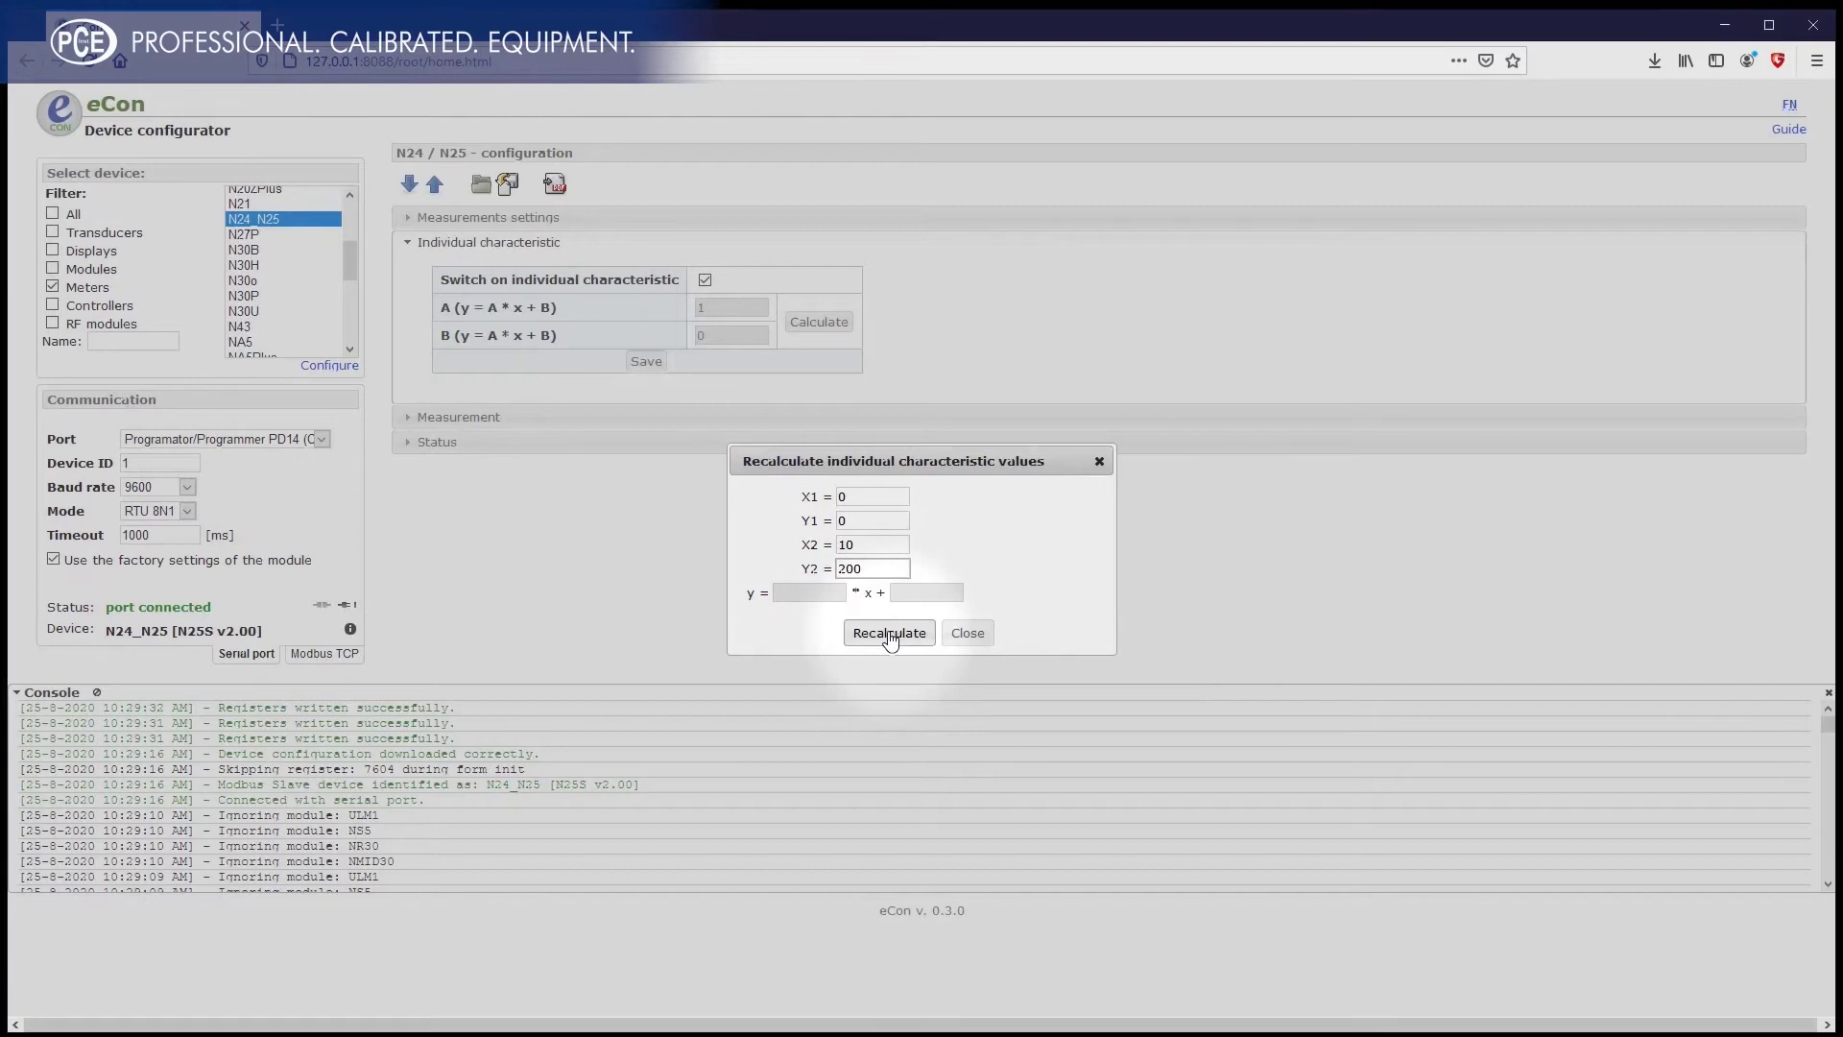
pyautogui.click(891, 634)
pyautogui.click(968, 633)
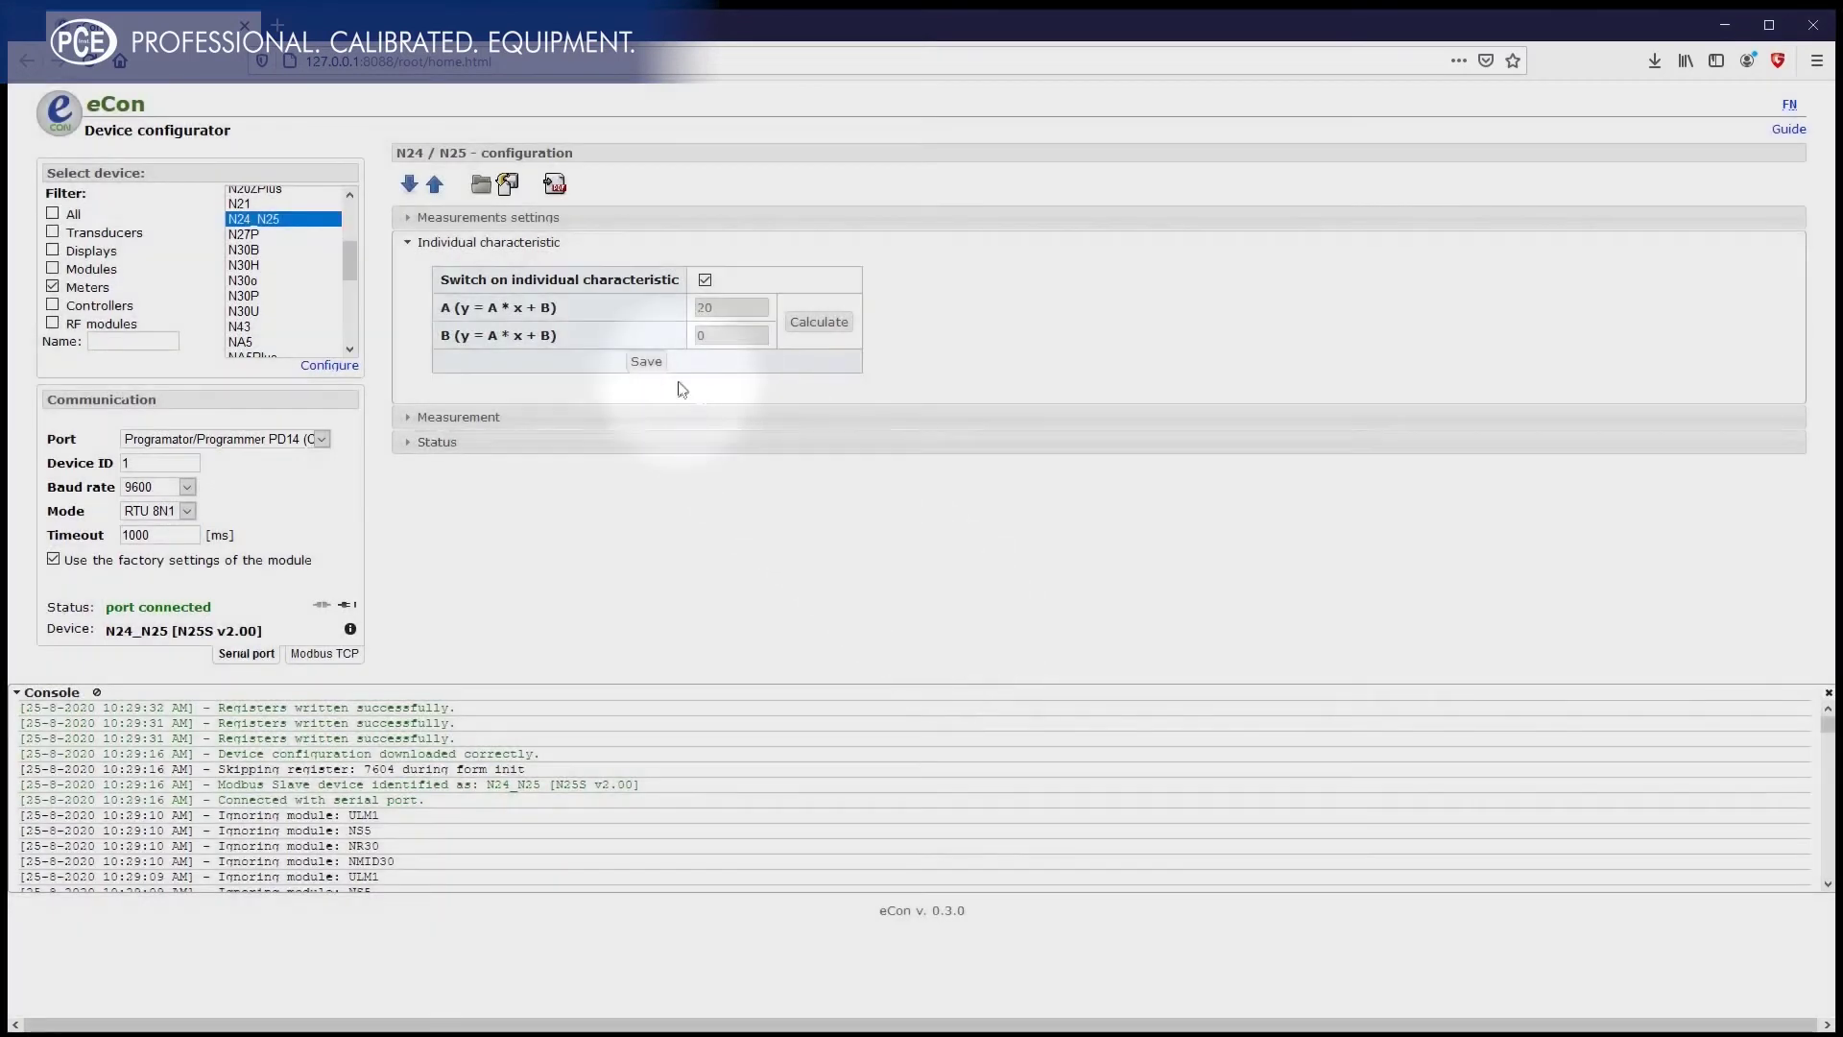
# Step: Save the individual characteristic and write the complete configuration to the connected meter
pyautogui.click(648, 362)
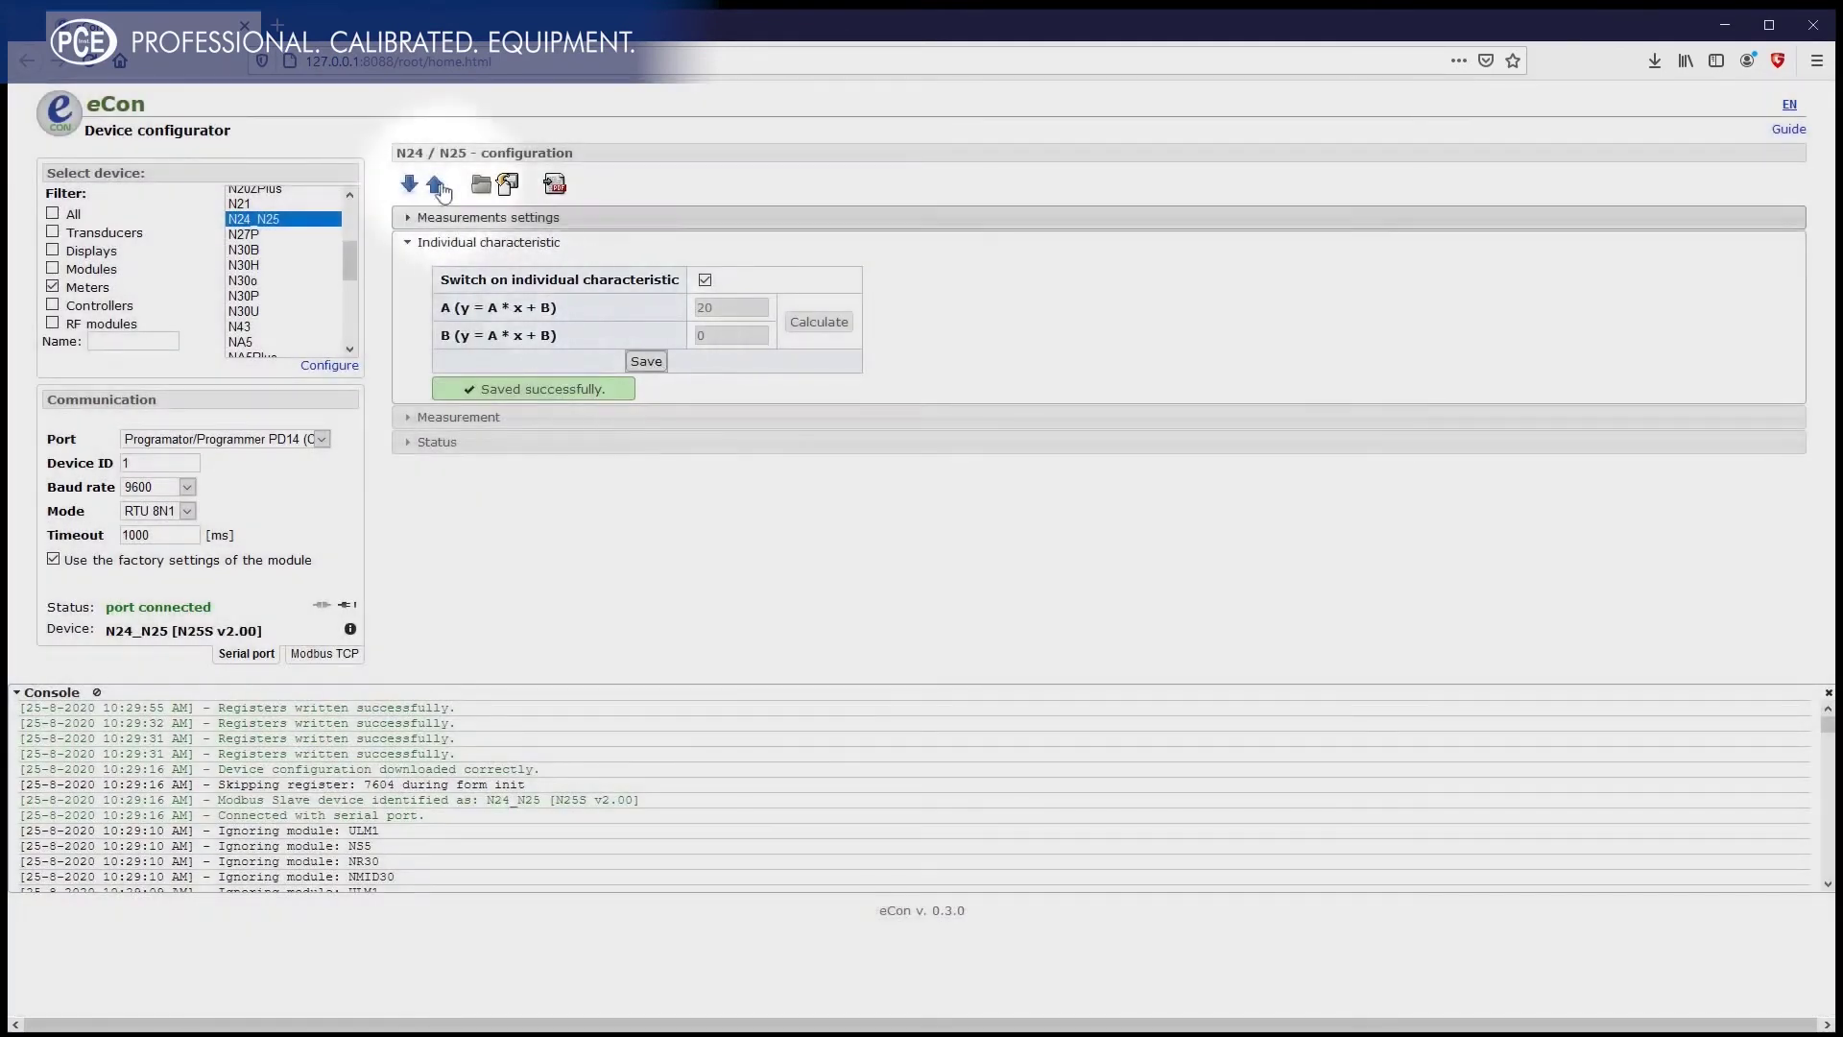
pyautogui.click(436, 184)
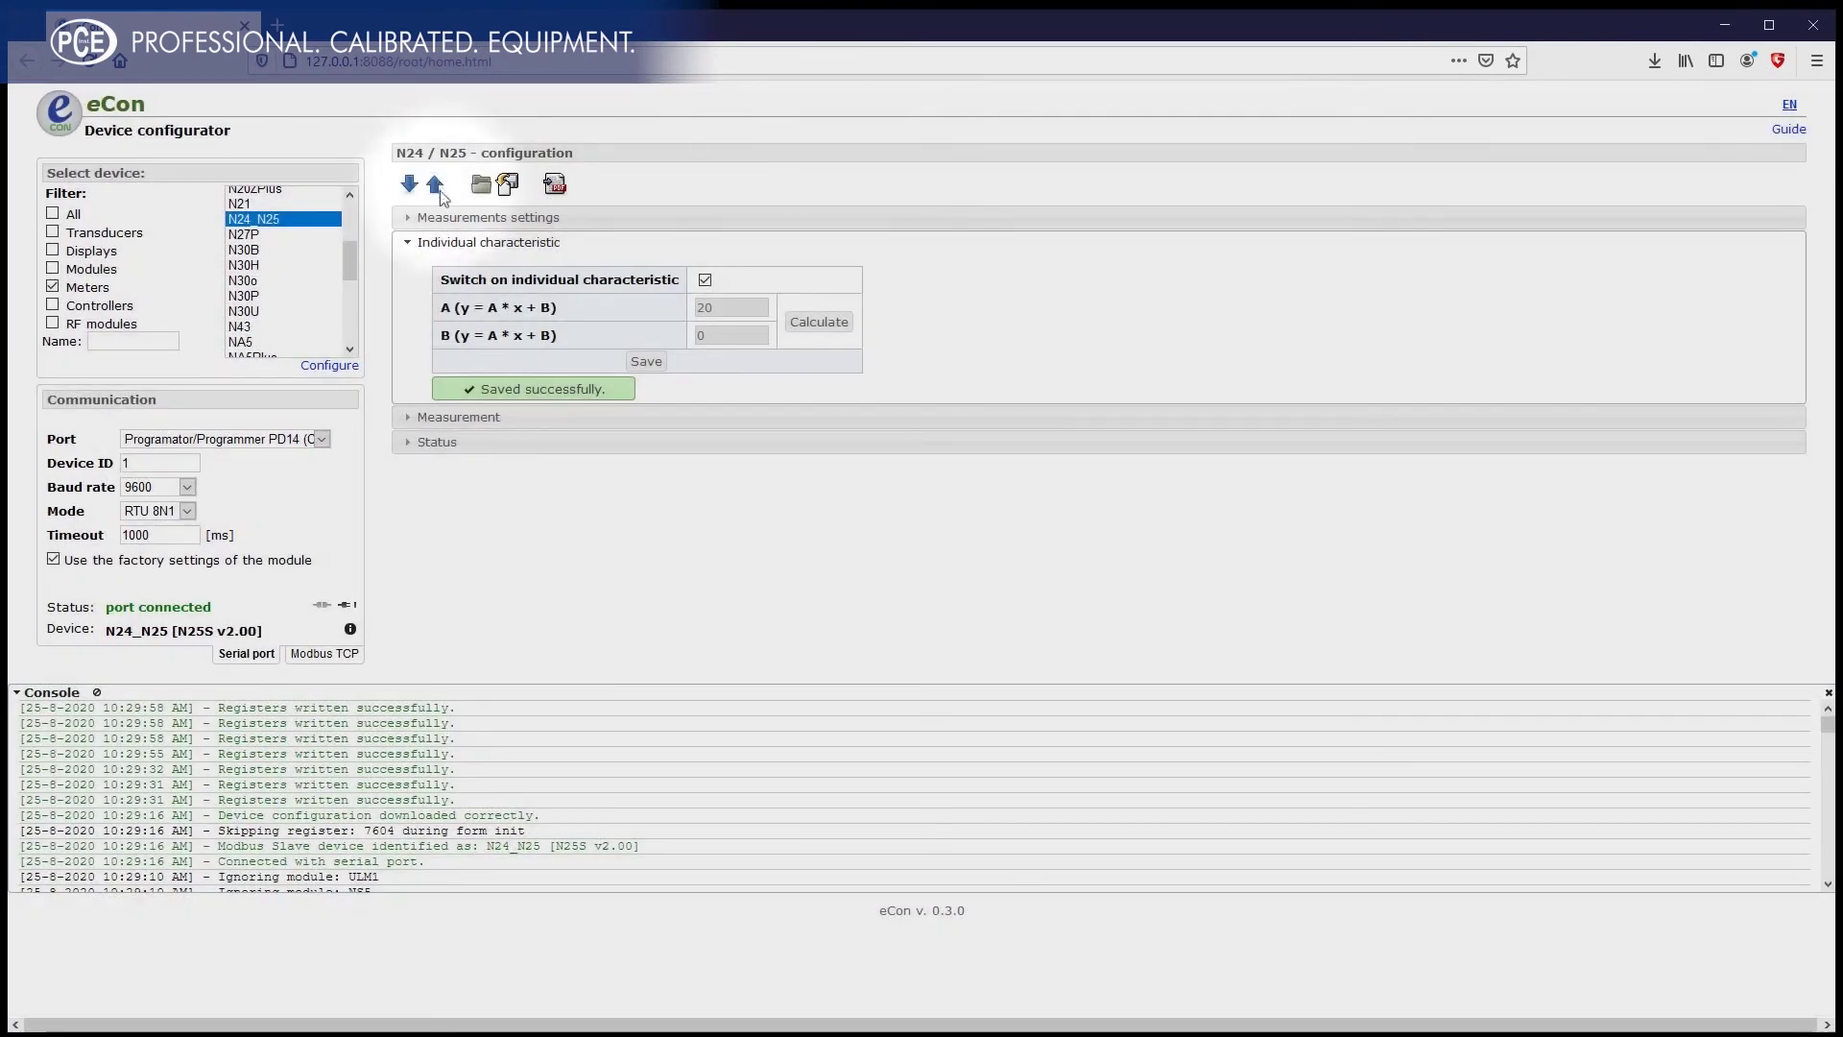
# Step: Show the meter's live measured values, then close the readout
pyautogui.click(460, 417)
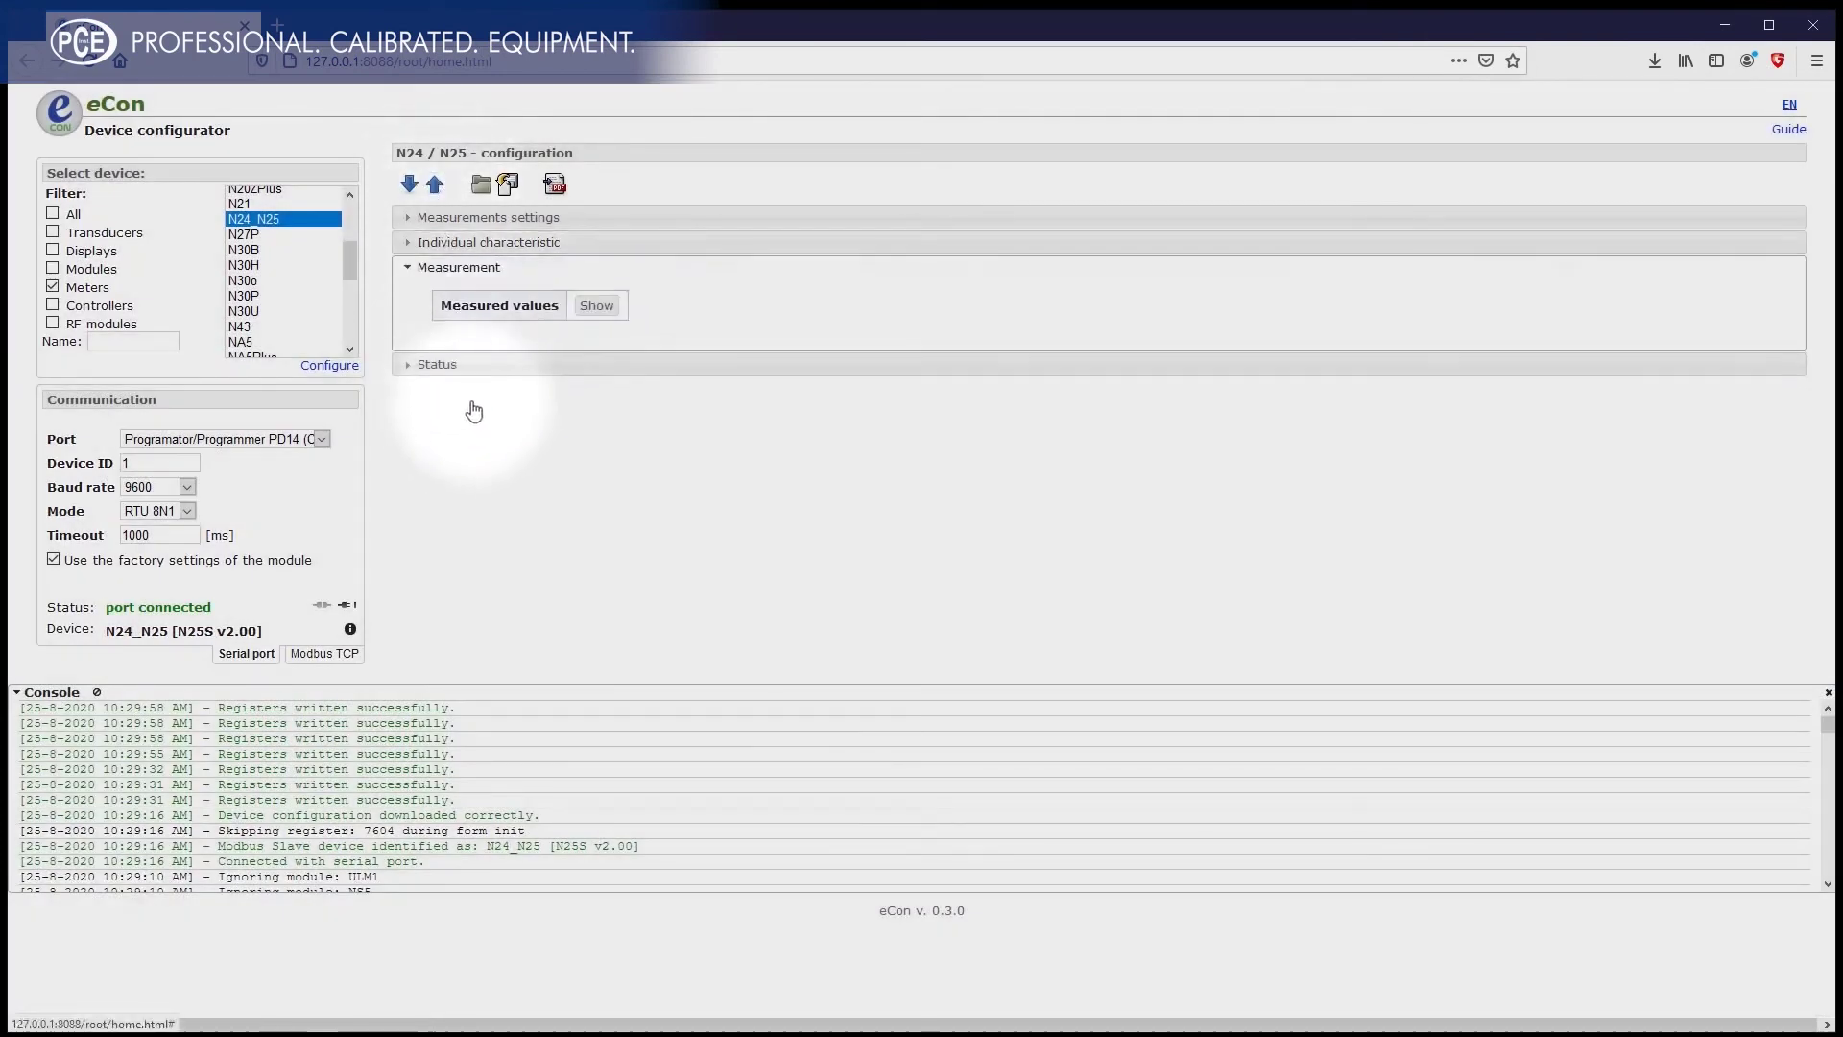
pyautogui.click(599, 309)
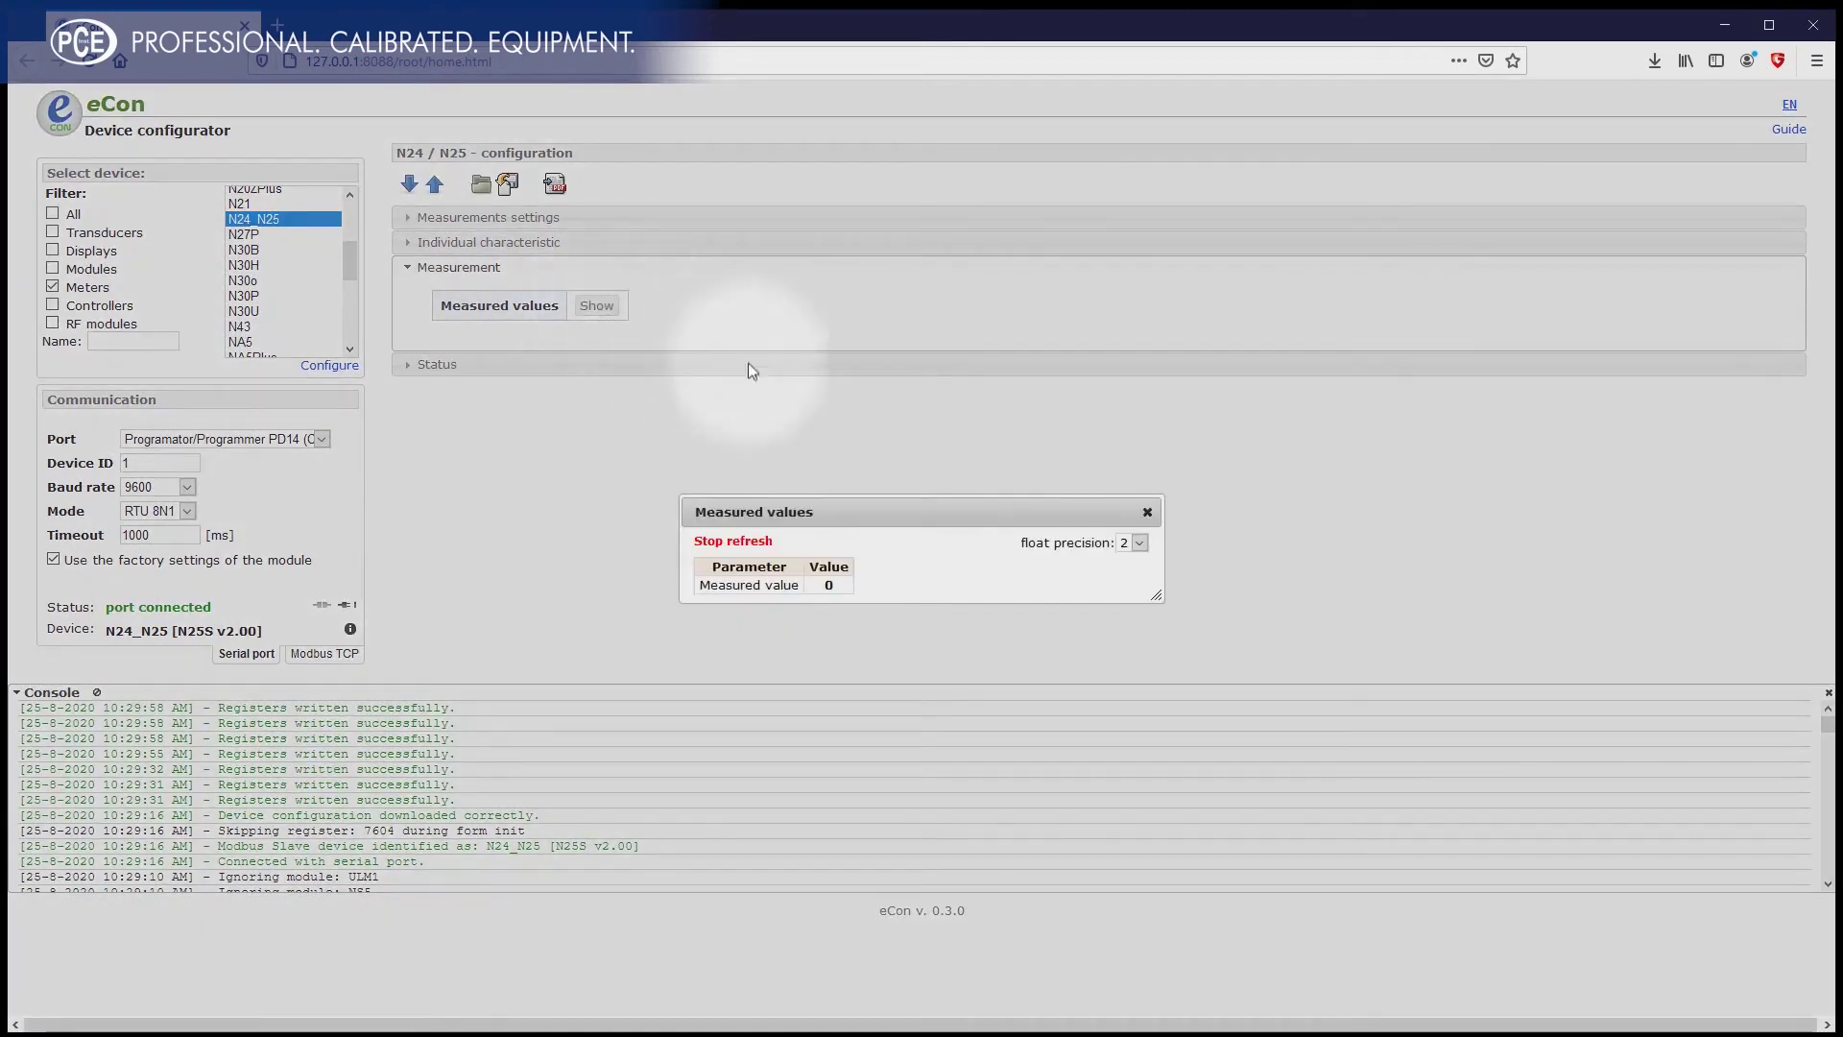
pyautogui.click(1147, 513)
# Step: Reopen the measurement settings and save the device configuration to a .con file on the computer
pyautogui.click(454, 219)
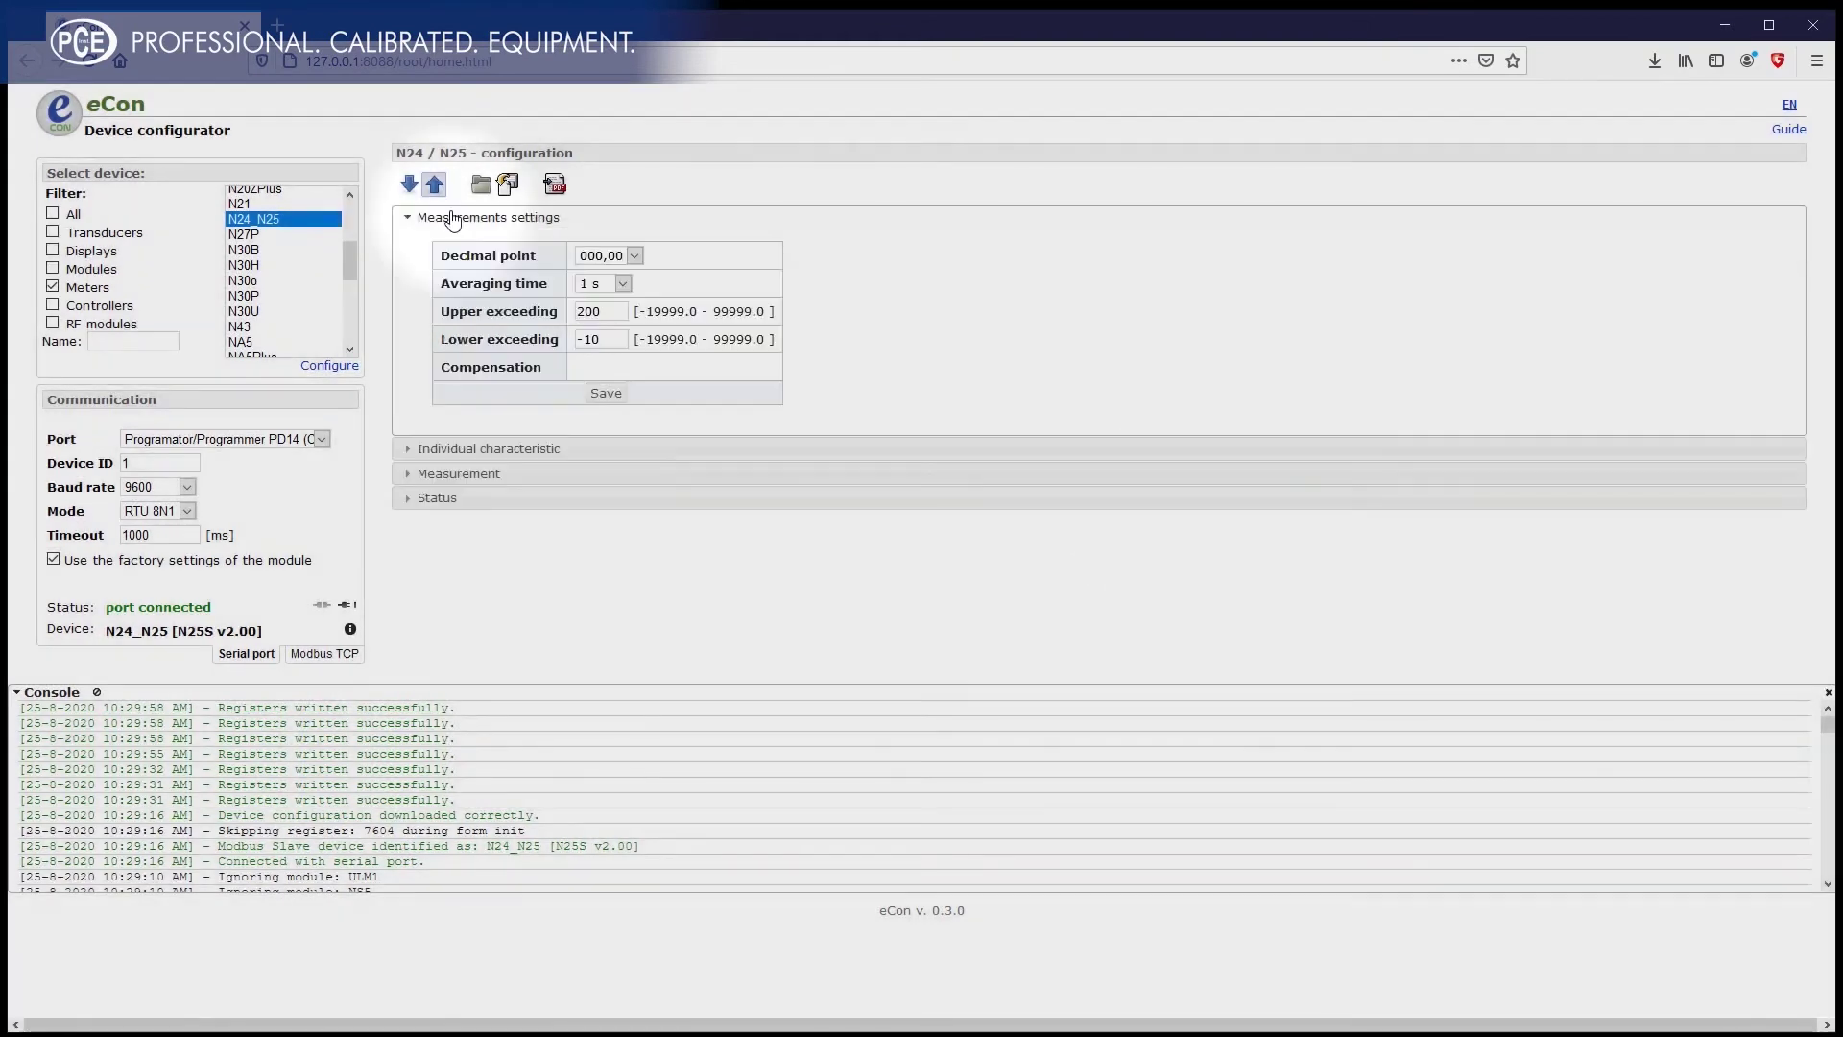
pyautogui.click(503, 191)
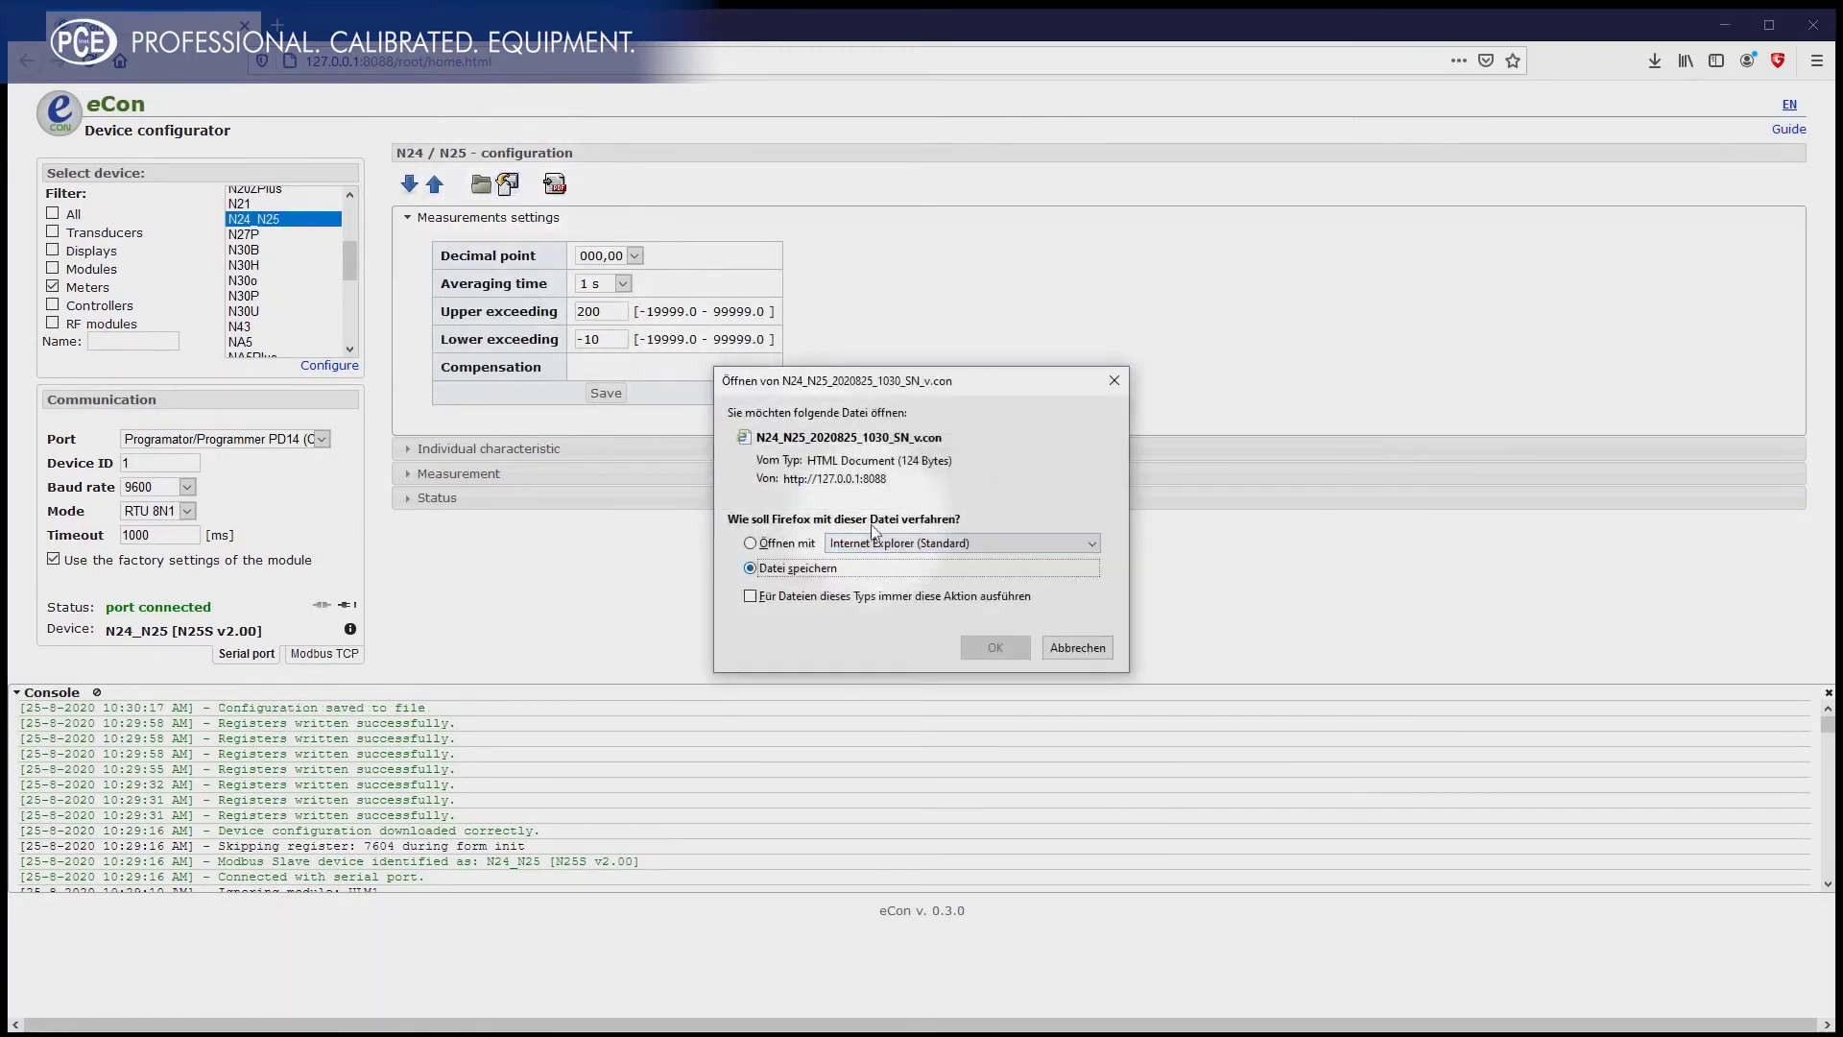
pyautogui.click(997, 648)
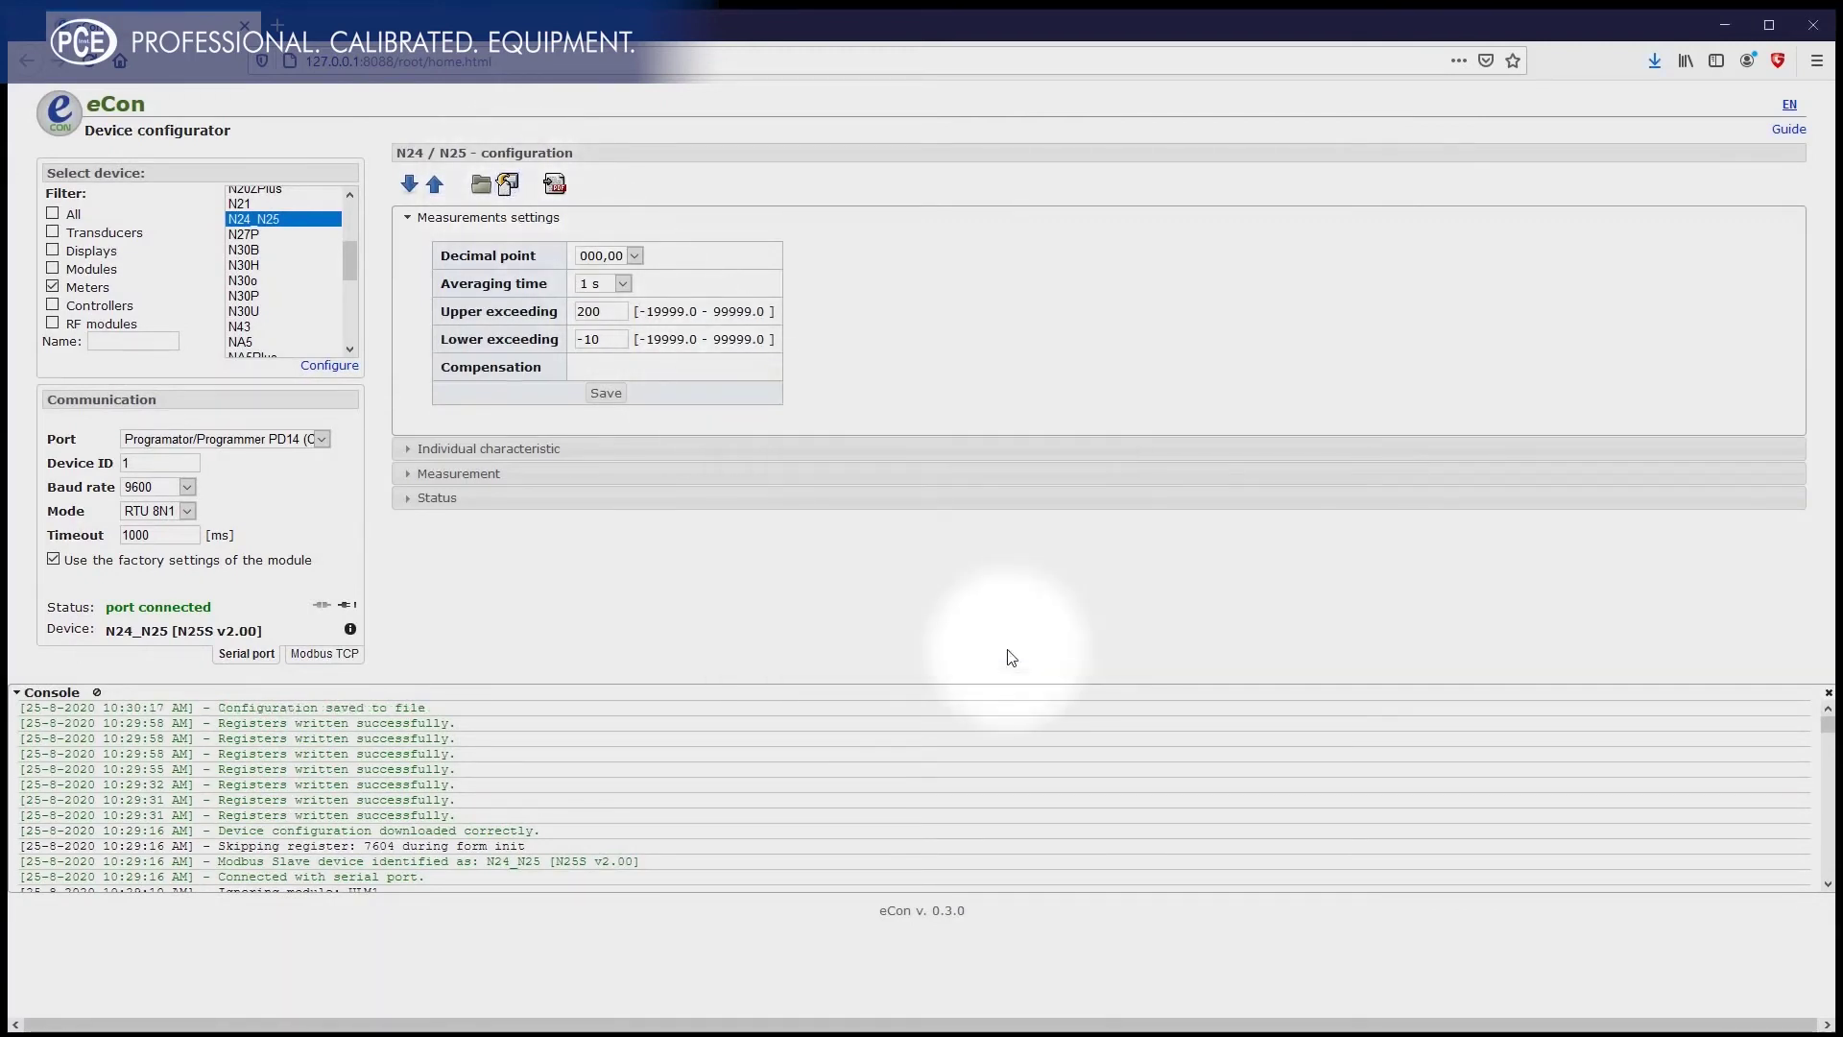
# Step: Create a PDF report named "Einstellung PCE-N24S 0 ... 10", use that name for the file as well, and save it to disk
pyautogui.click(555, 184)
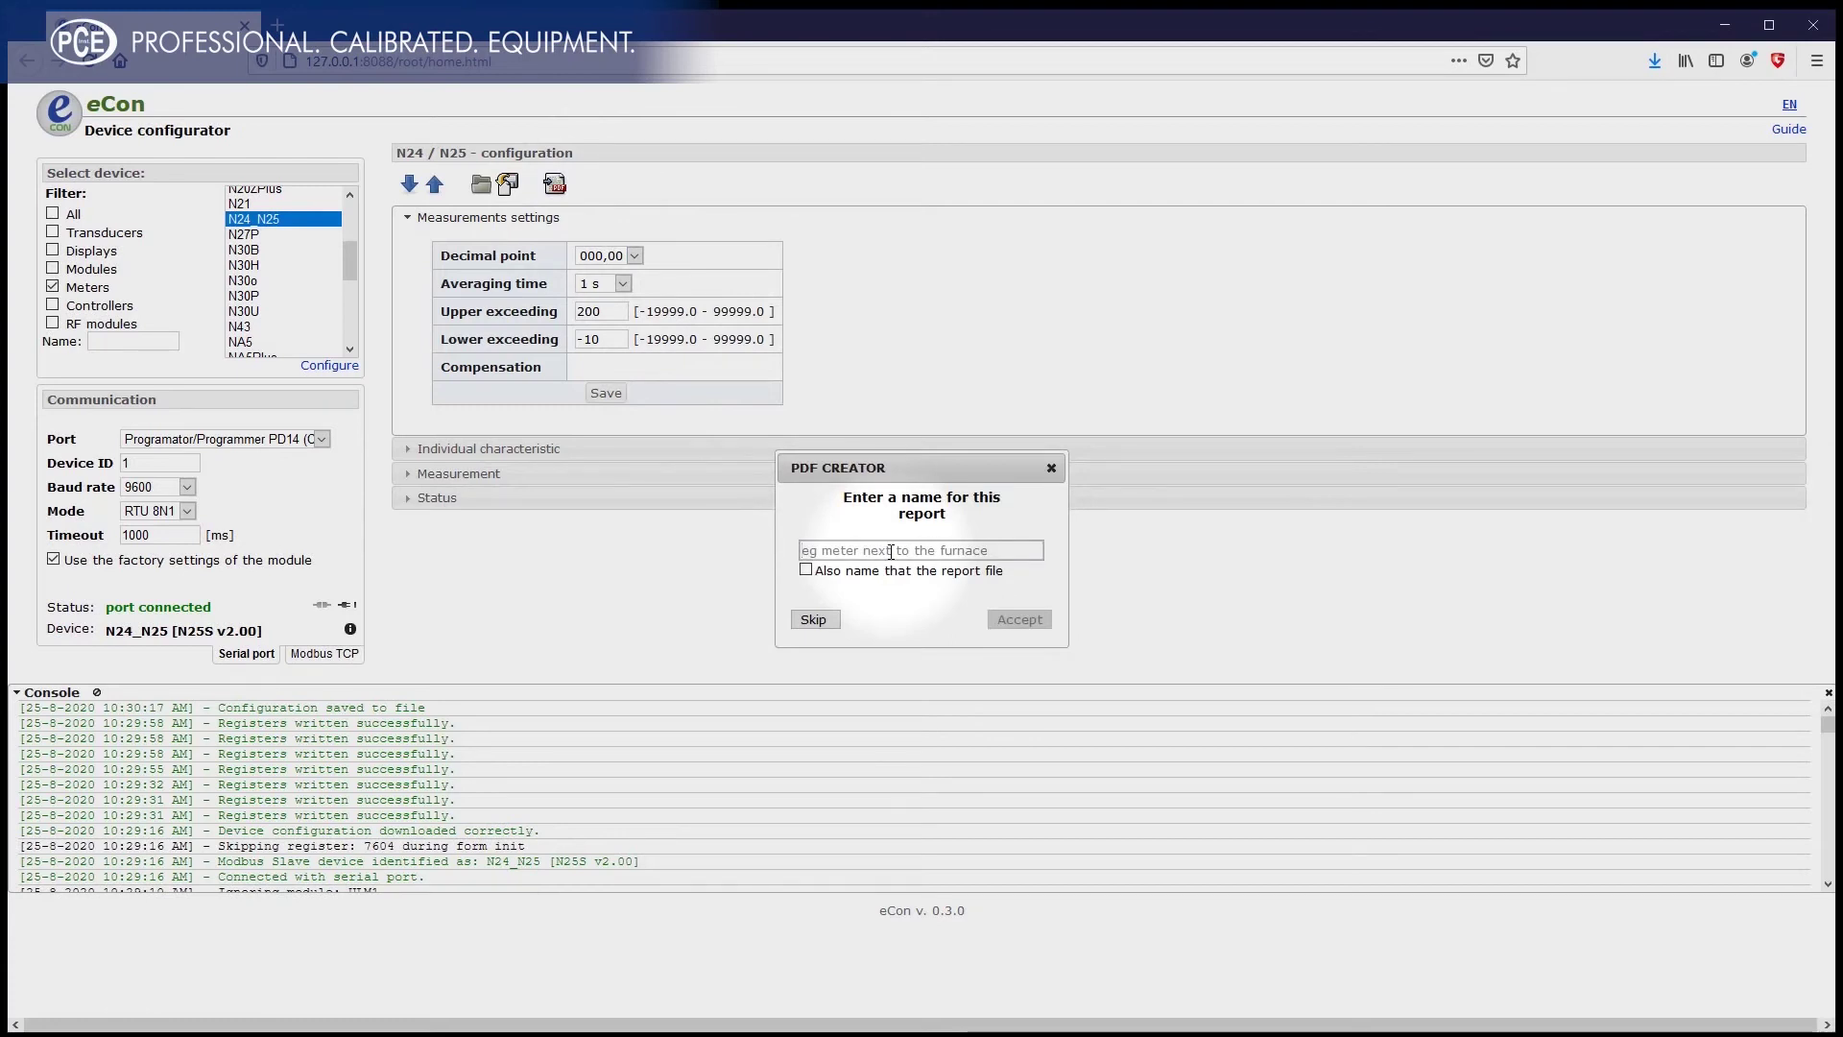
pyautogui.write('Ein')
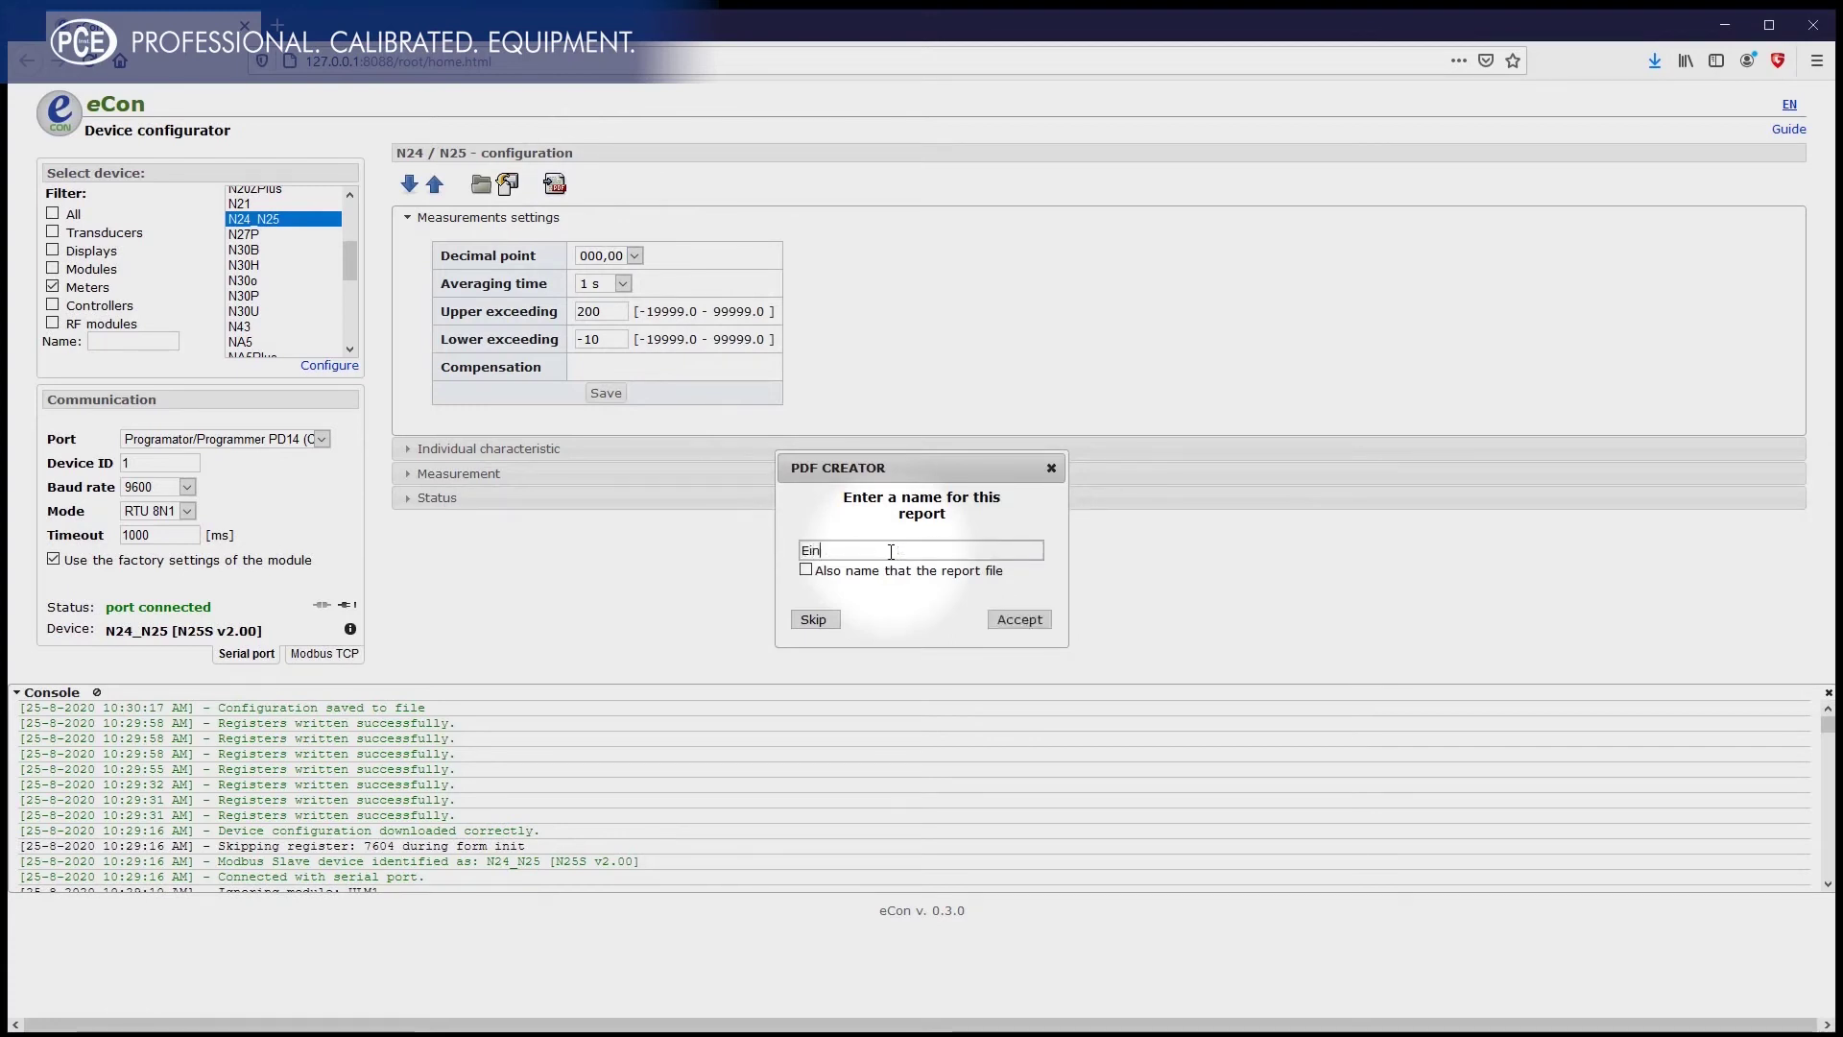
pyautogui.write('stellung PCE')
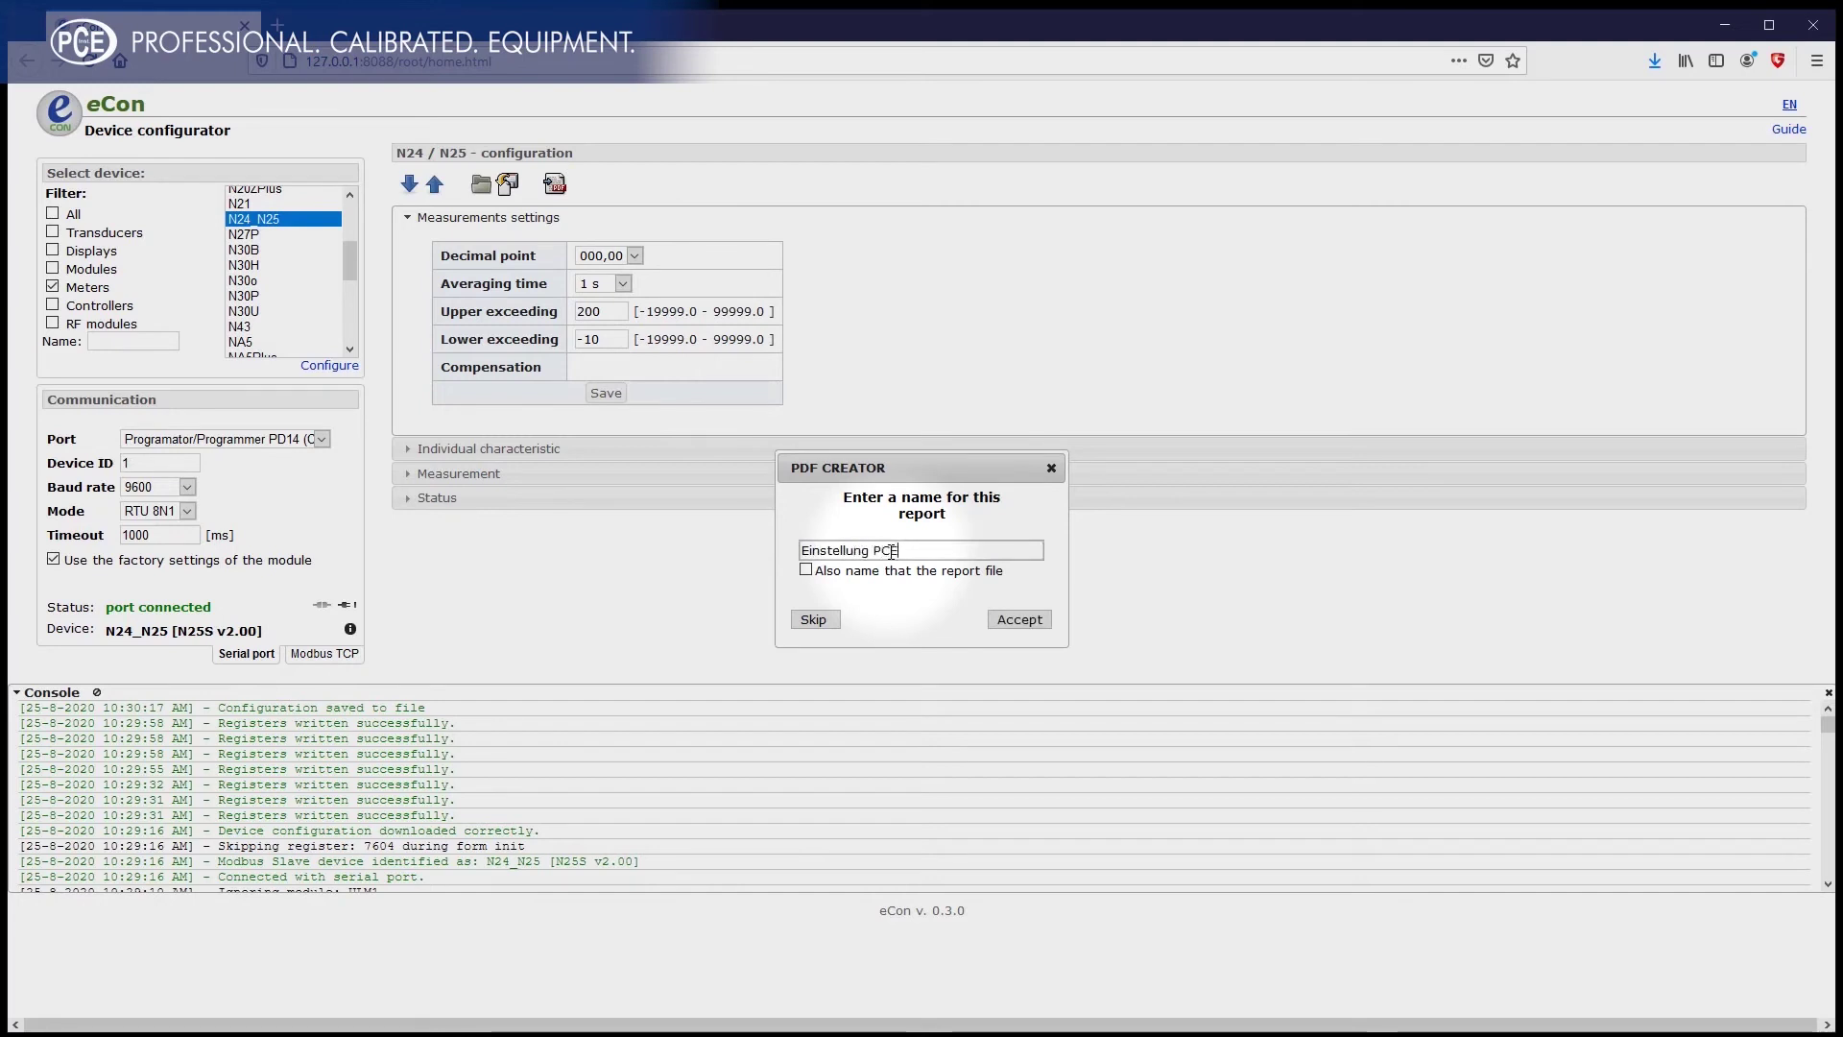
pyautogui.write('-N24S 0 ... 10')
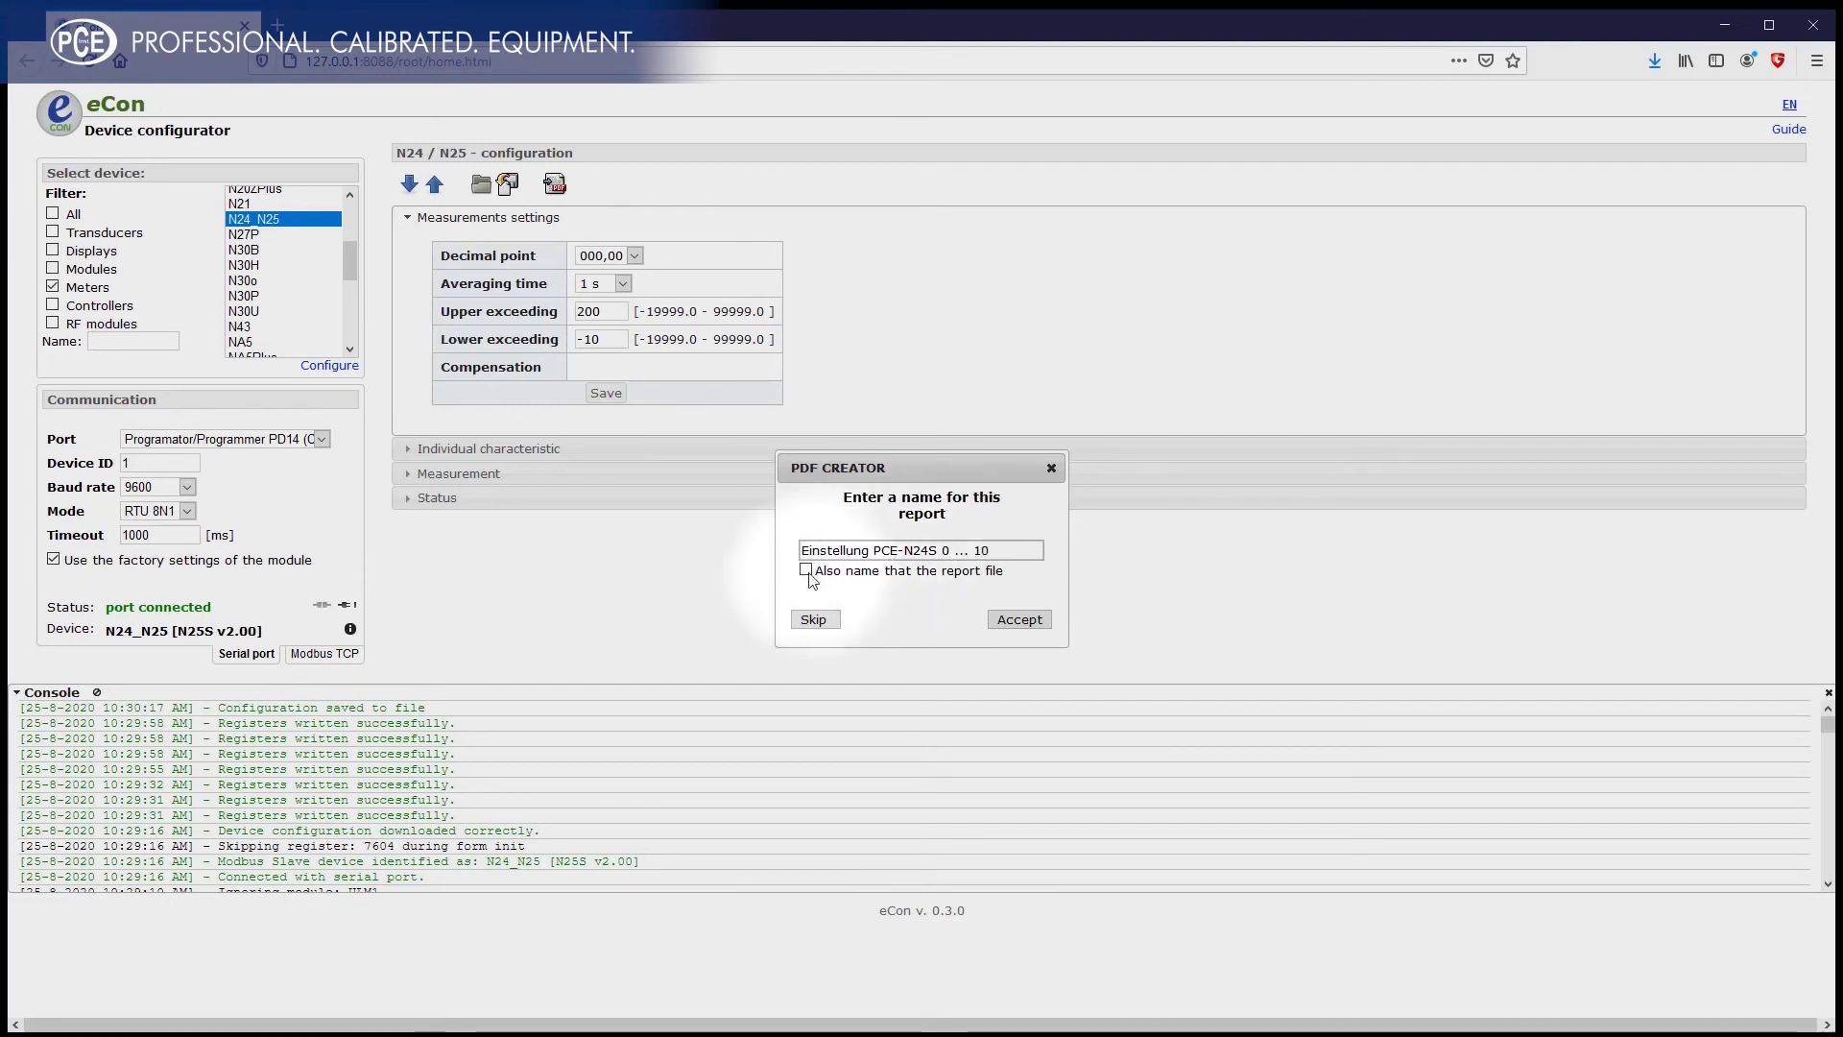
pyautogui.click(805, 570)
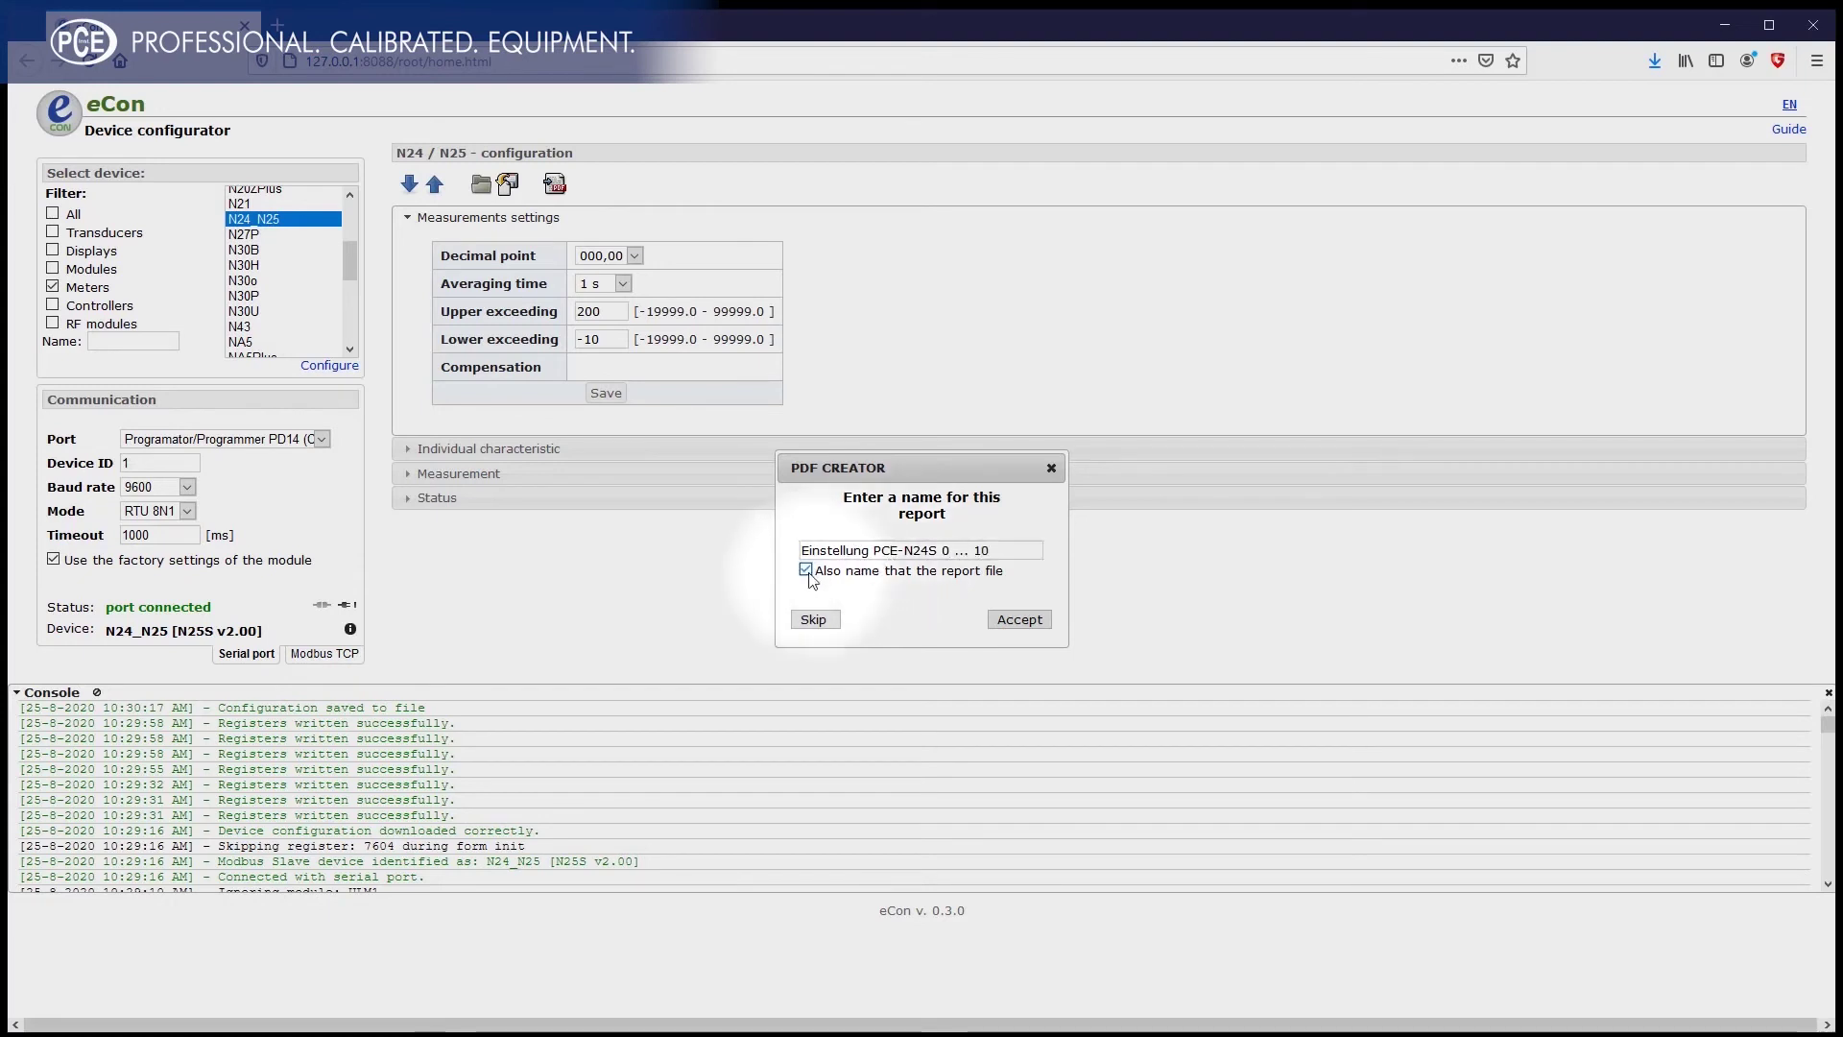
pyautogui.click(1020, 620)
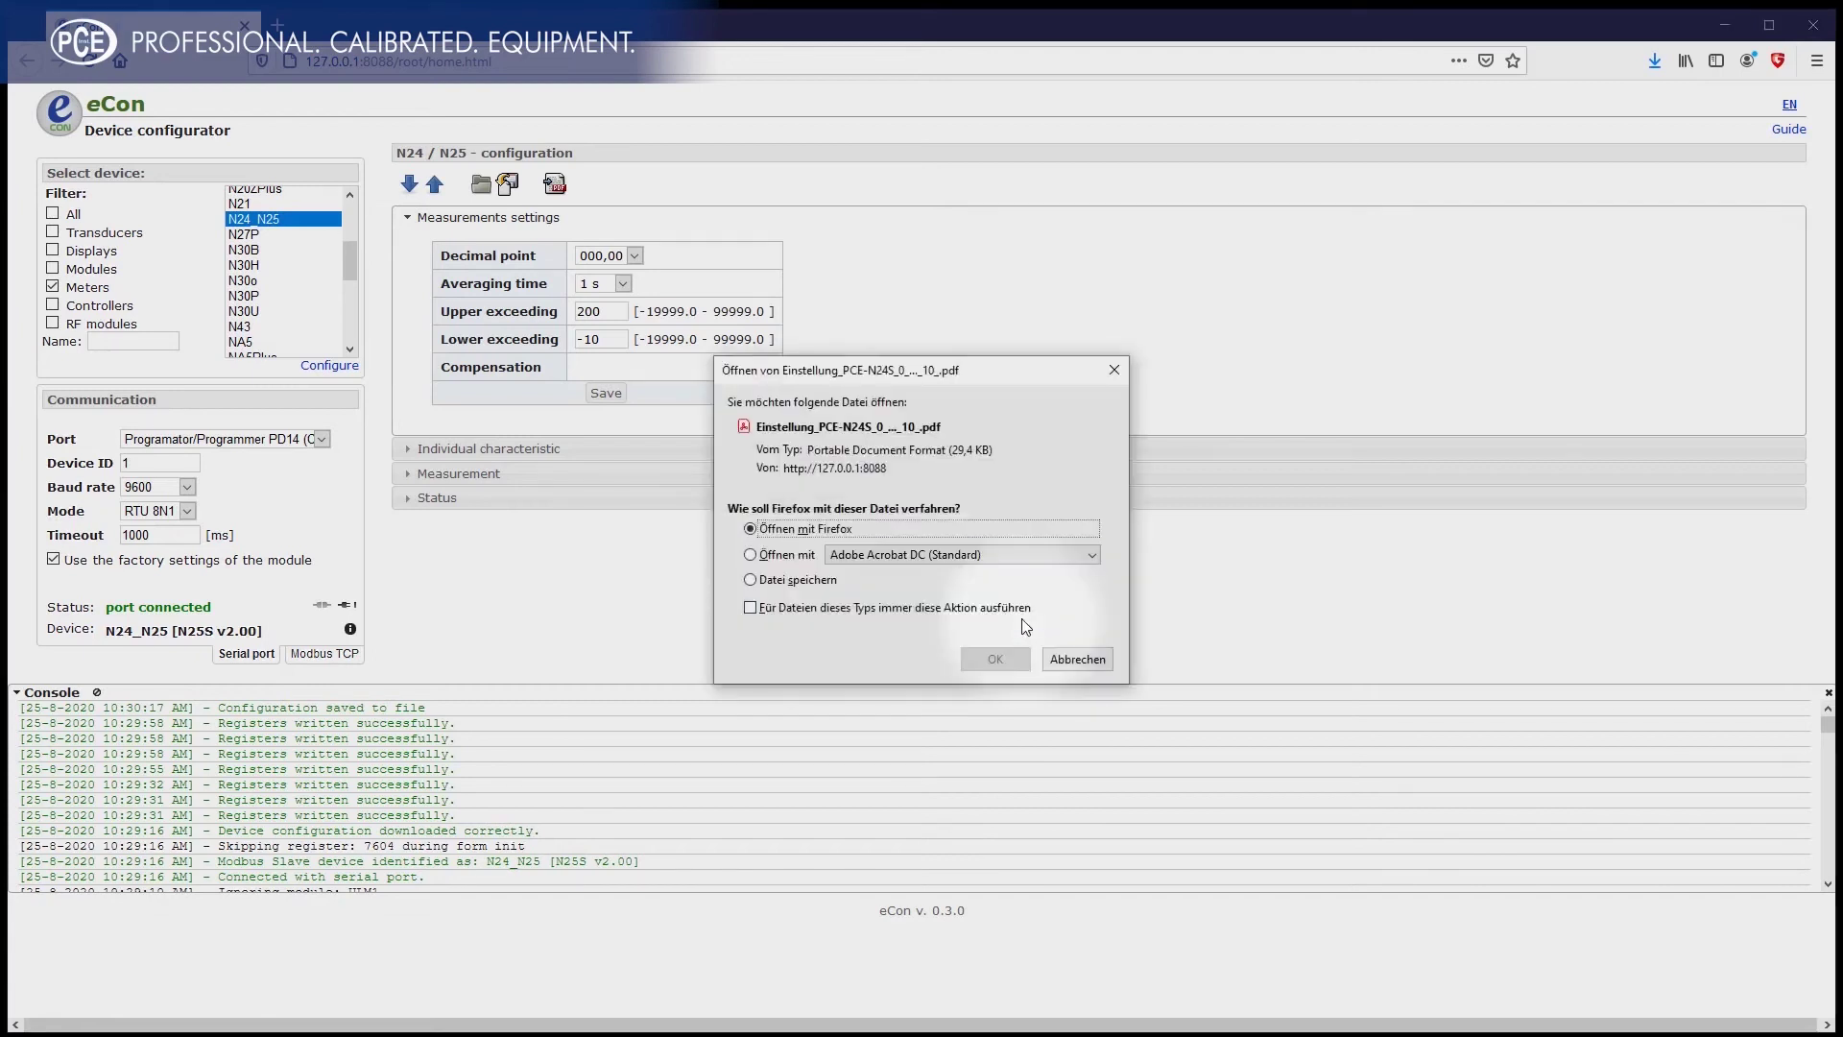
pyautogui.click(802, 581)
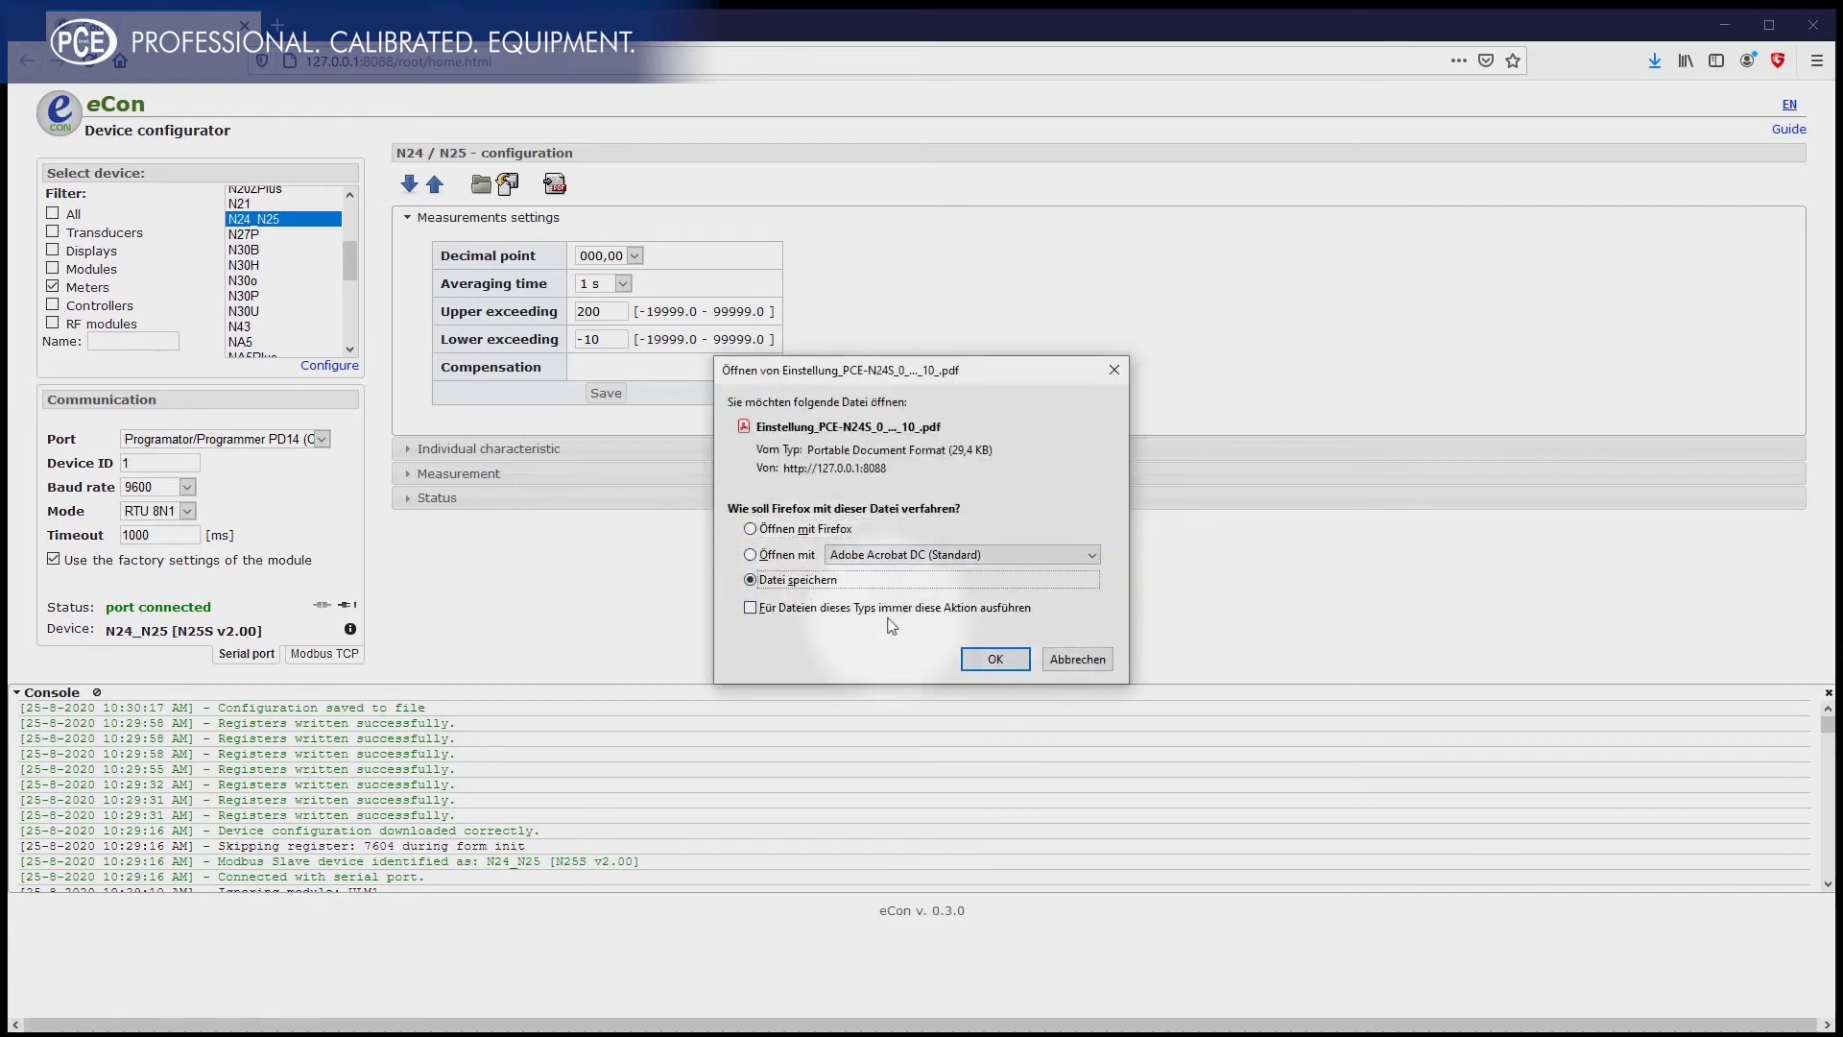
pyautogui.click(998, 662)
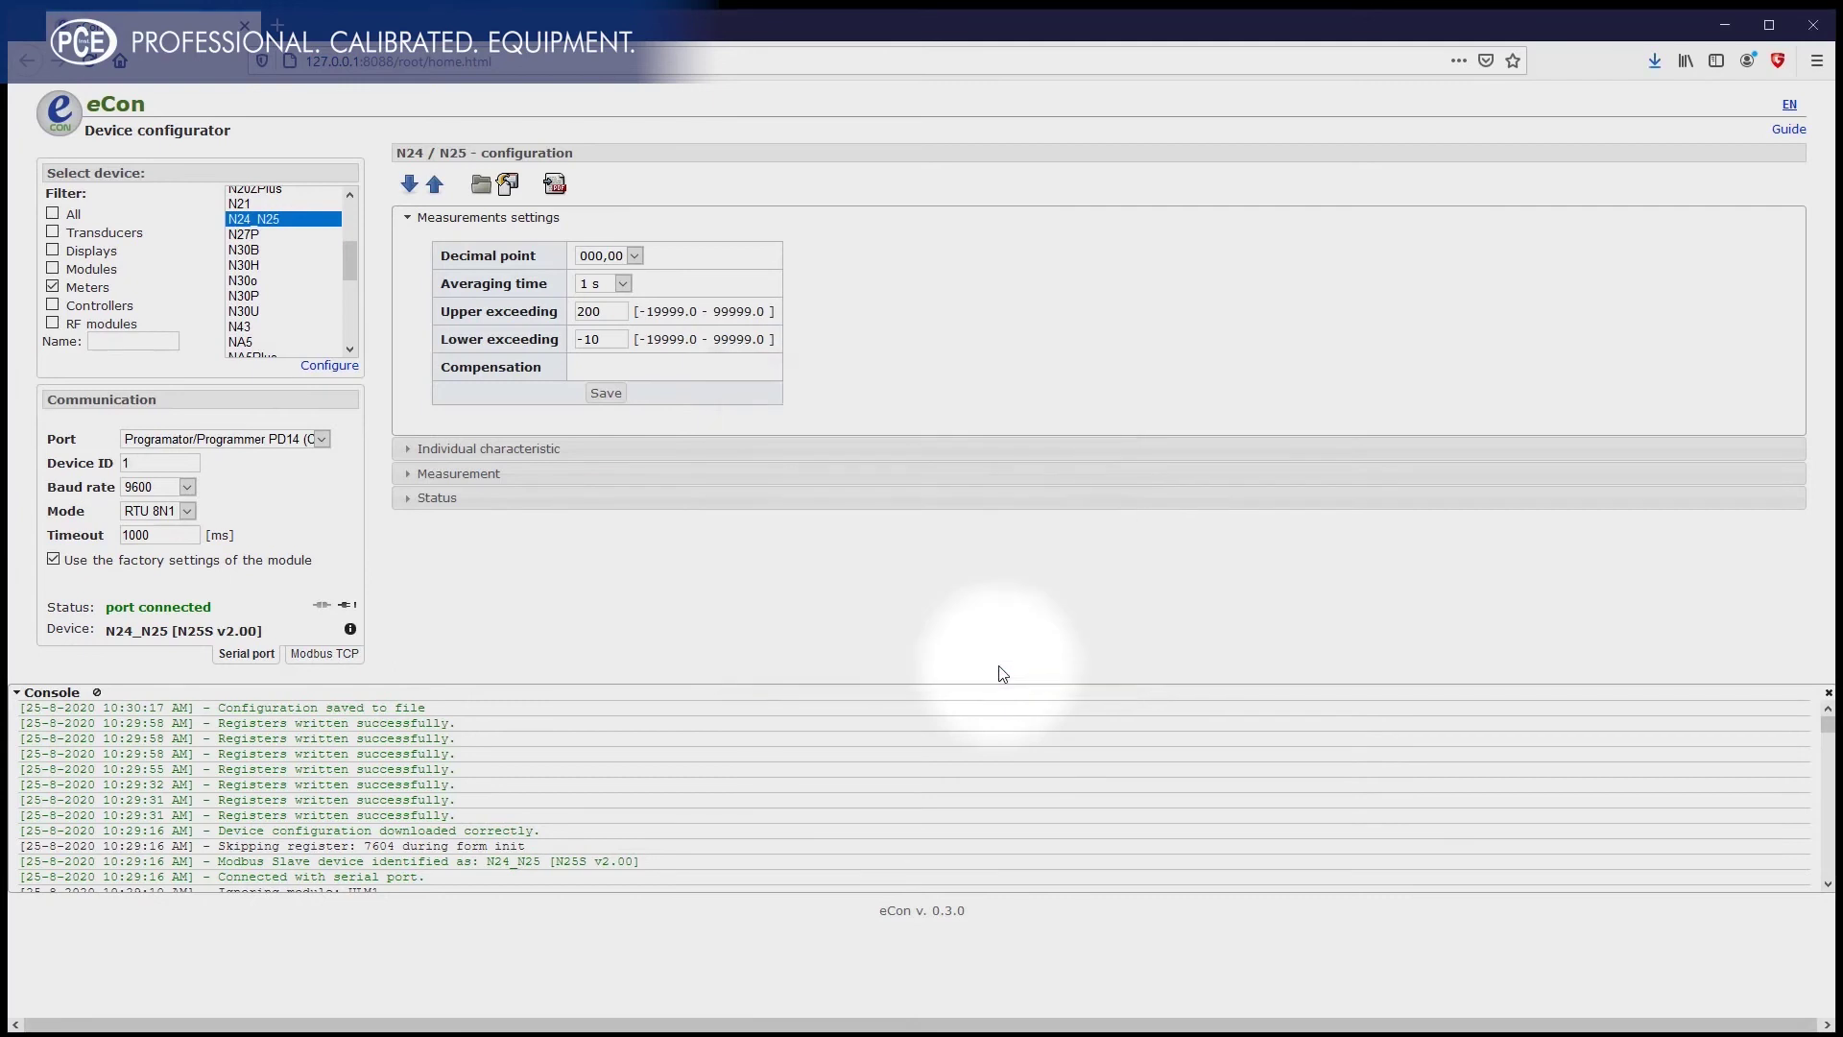
# Step: Show the browser's recent downloads to check the saved PDF report and .con files, and close the list
pyautogui.click(1656, 61)
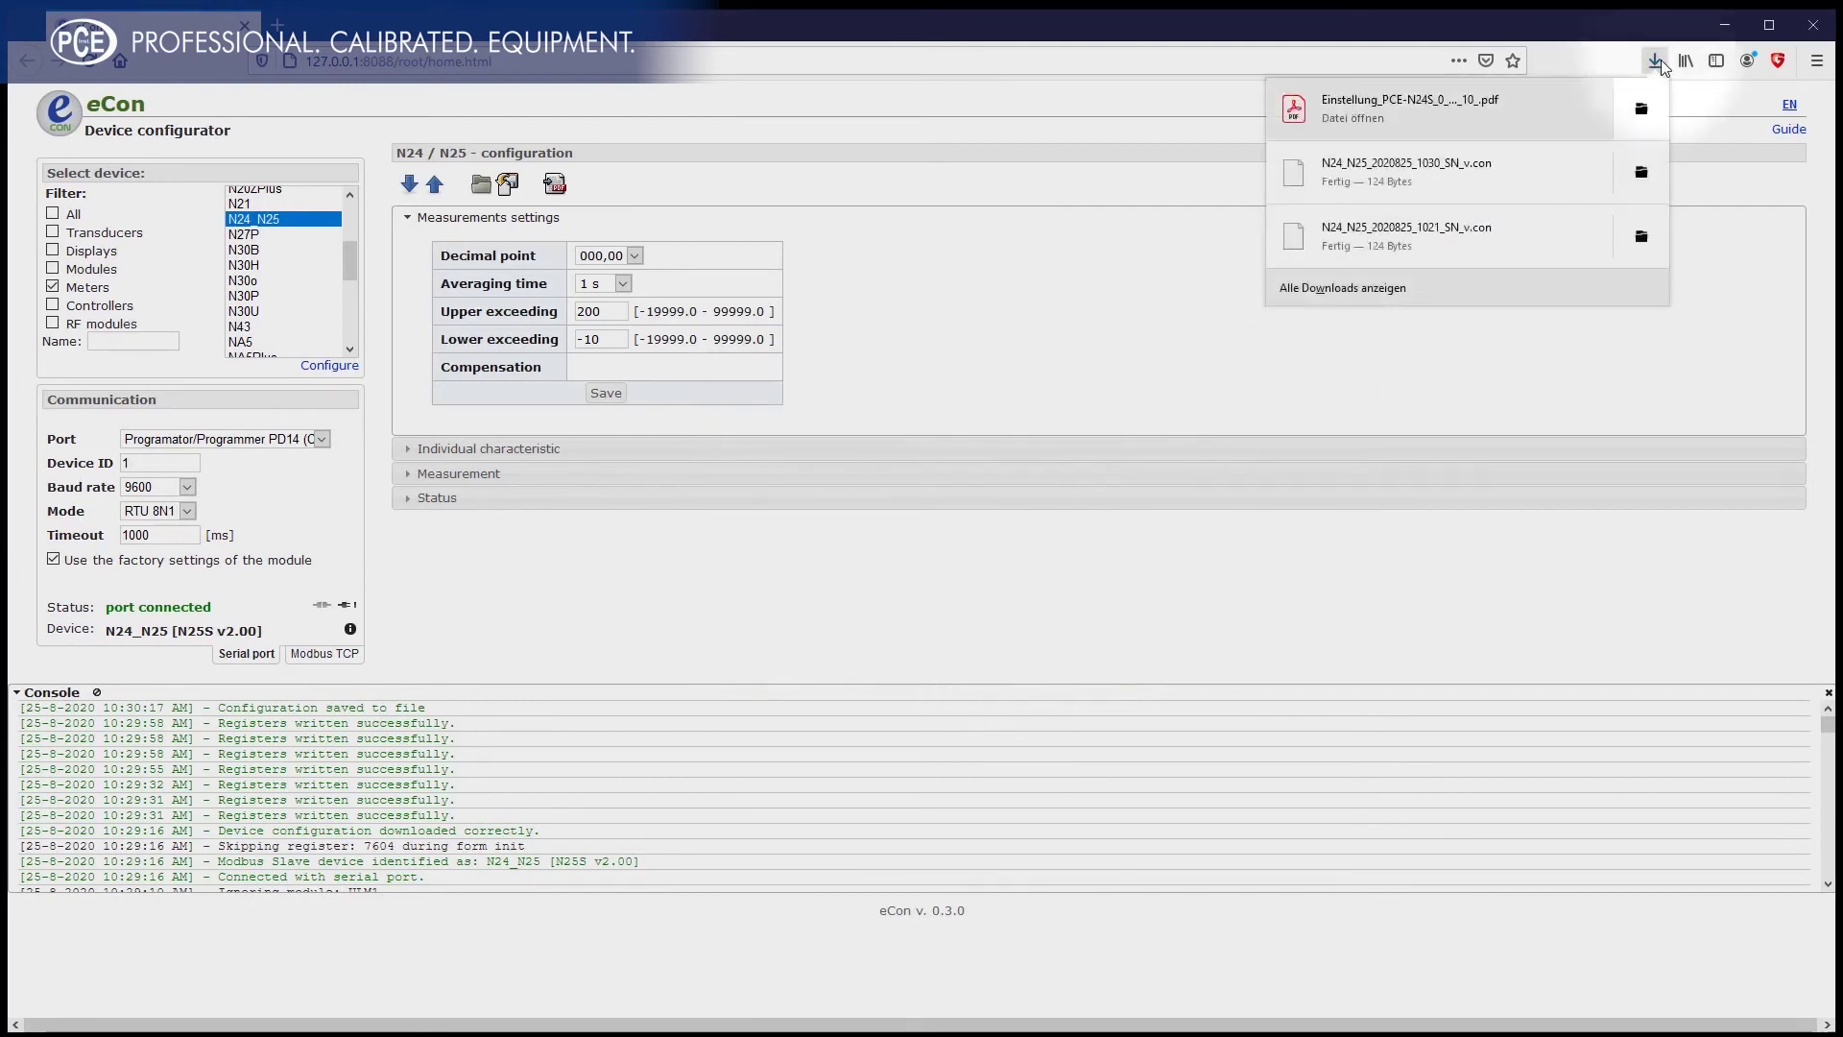
pyautogui.click(1075, 288)
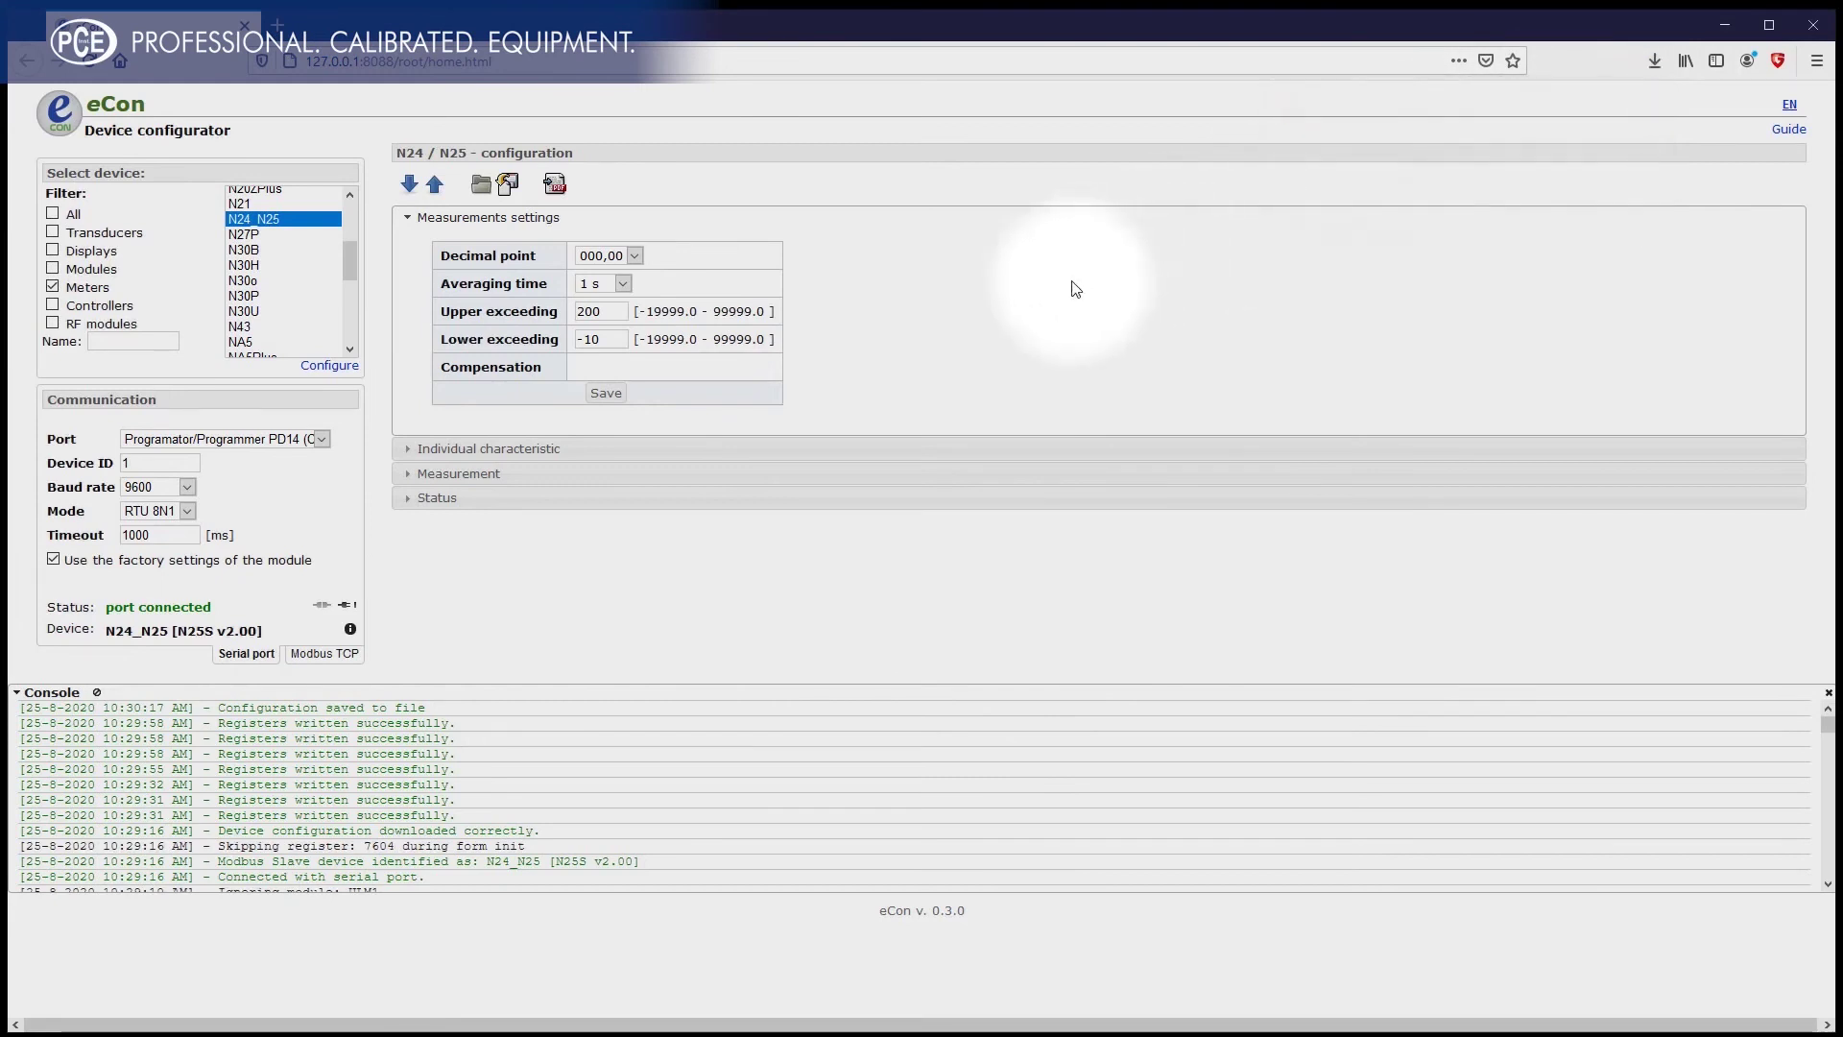
# Step: Load the saved configuration file N24_N25_2020825_1030_SN_v.con from the Downloads folder into the N24/N25 configuration
pyautogui.click(485, 190)
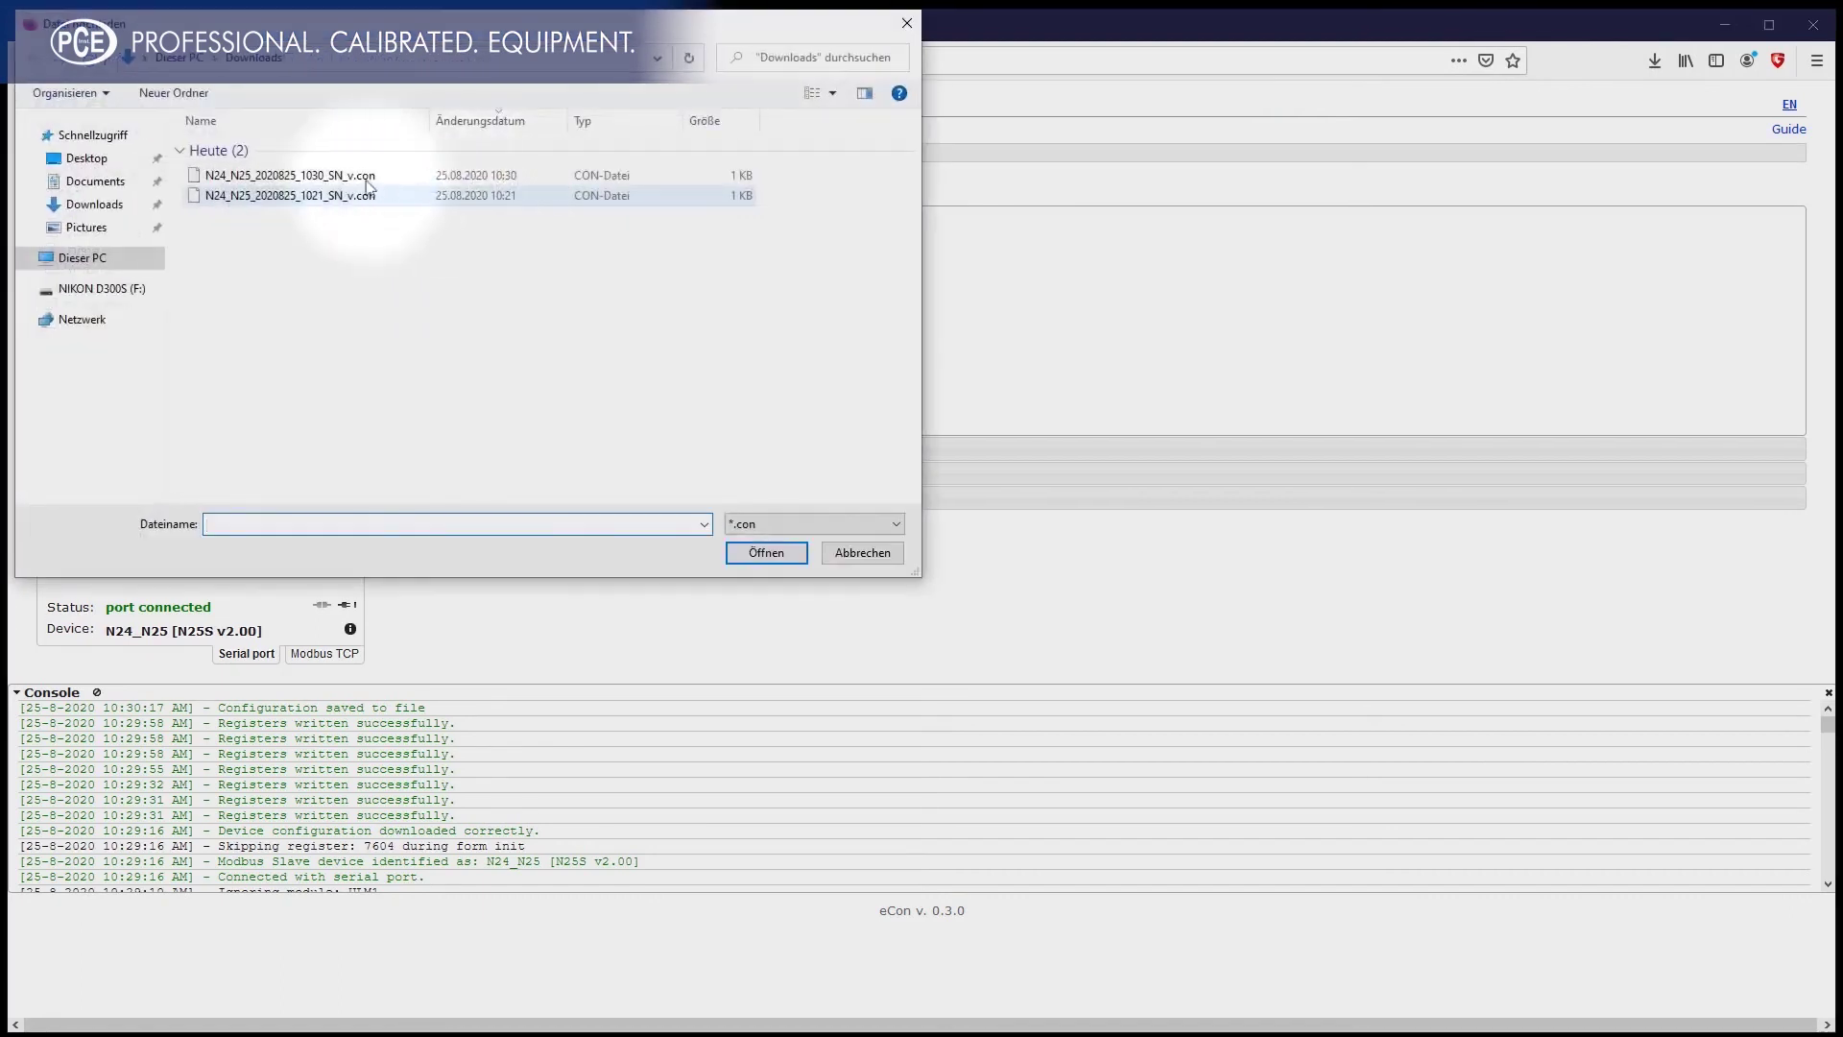
pyautogui.click(285, 178)
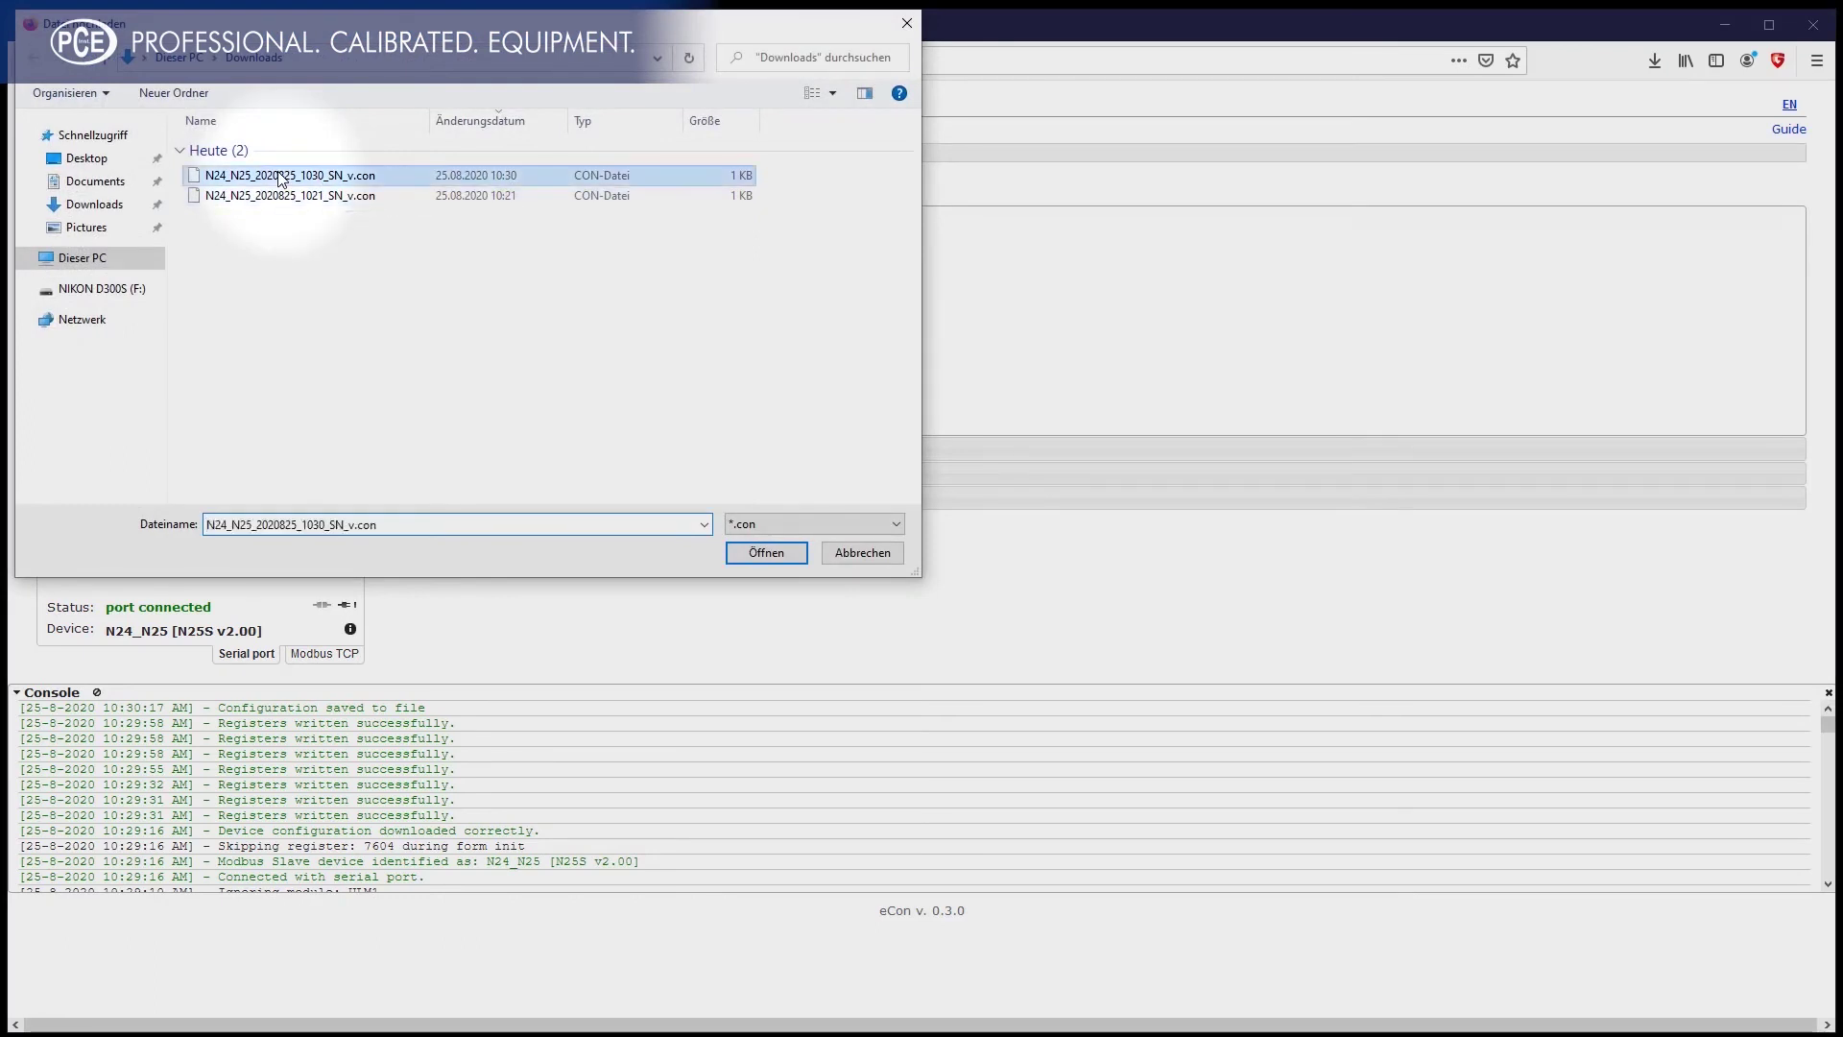
pyautogui.click(768, 554)
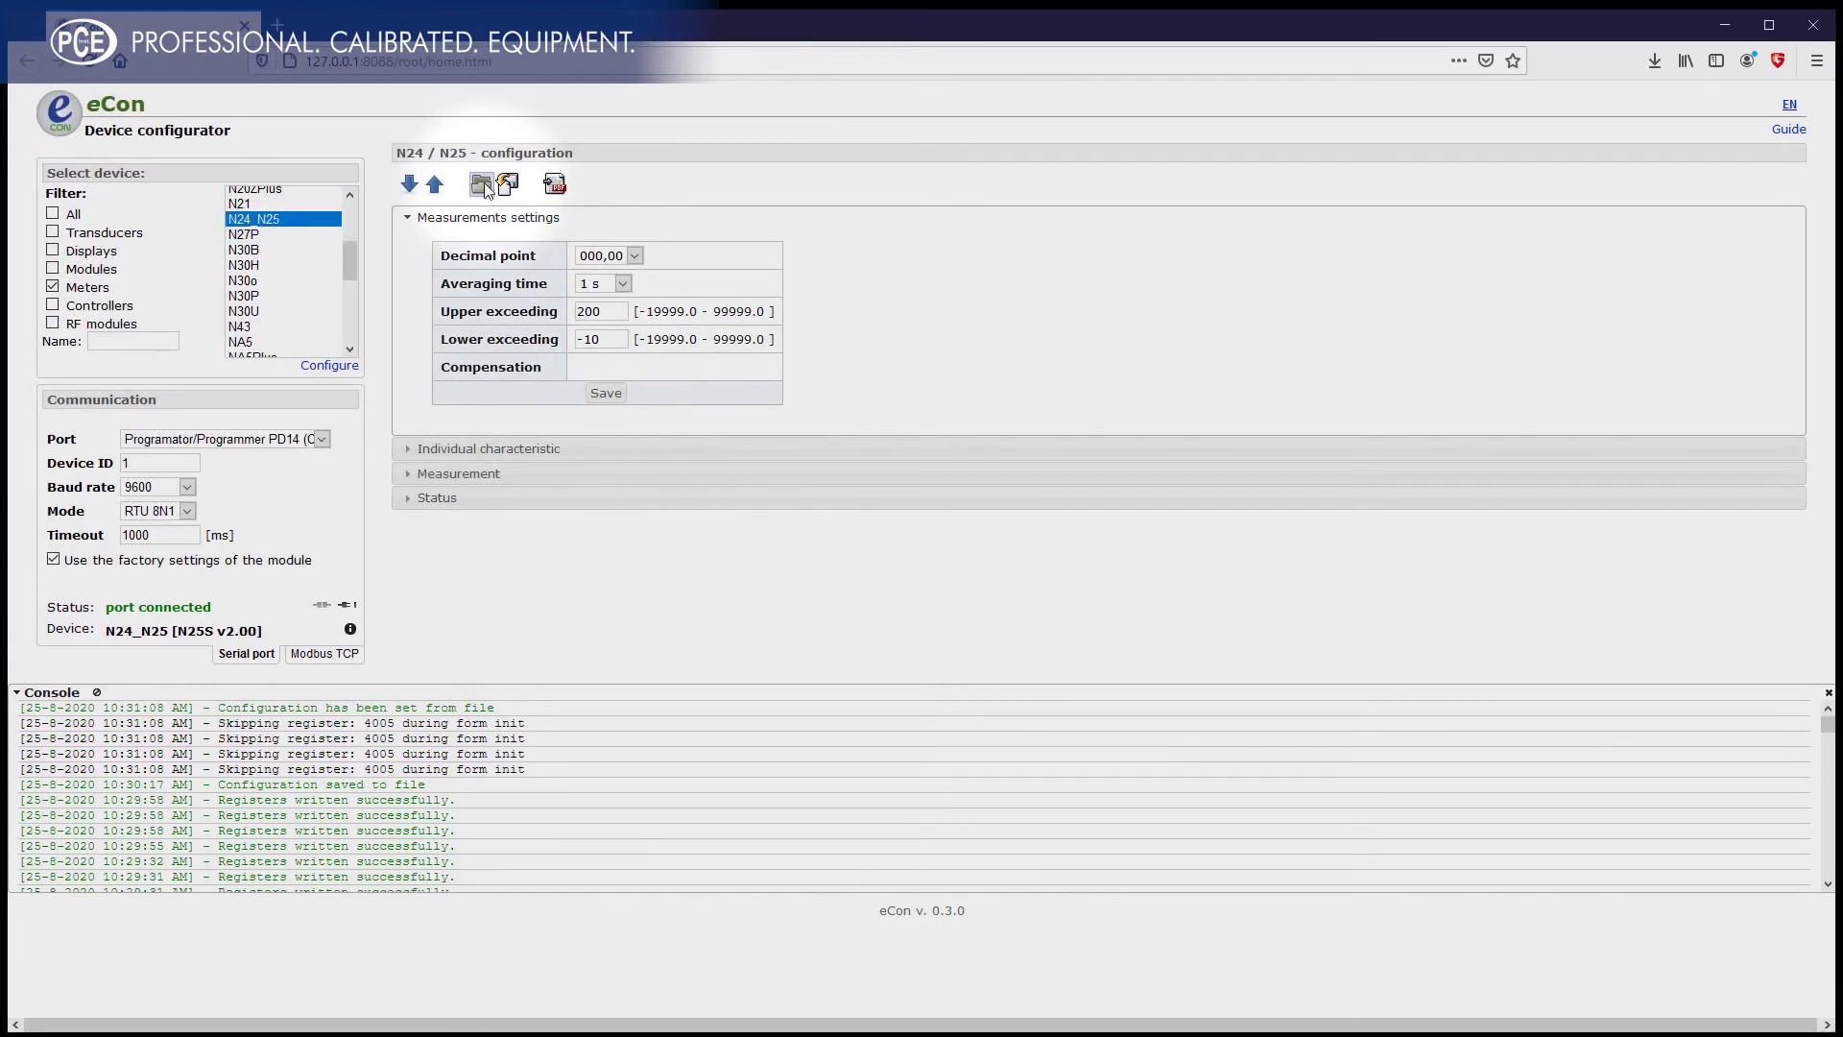
# Step: Write the loaded configuration to the connected meter and disconnect the communication port
pyautogui.click(436, 184)
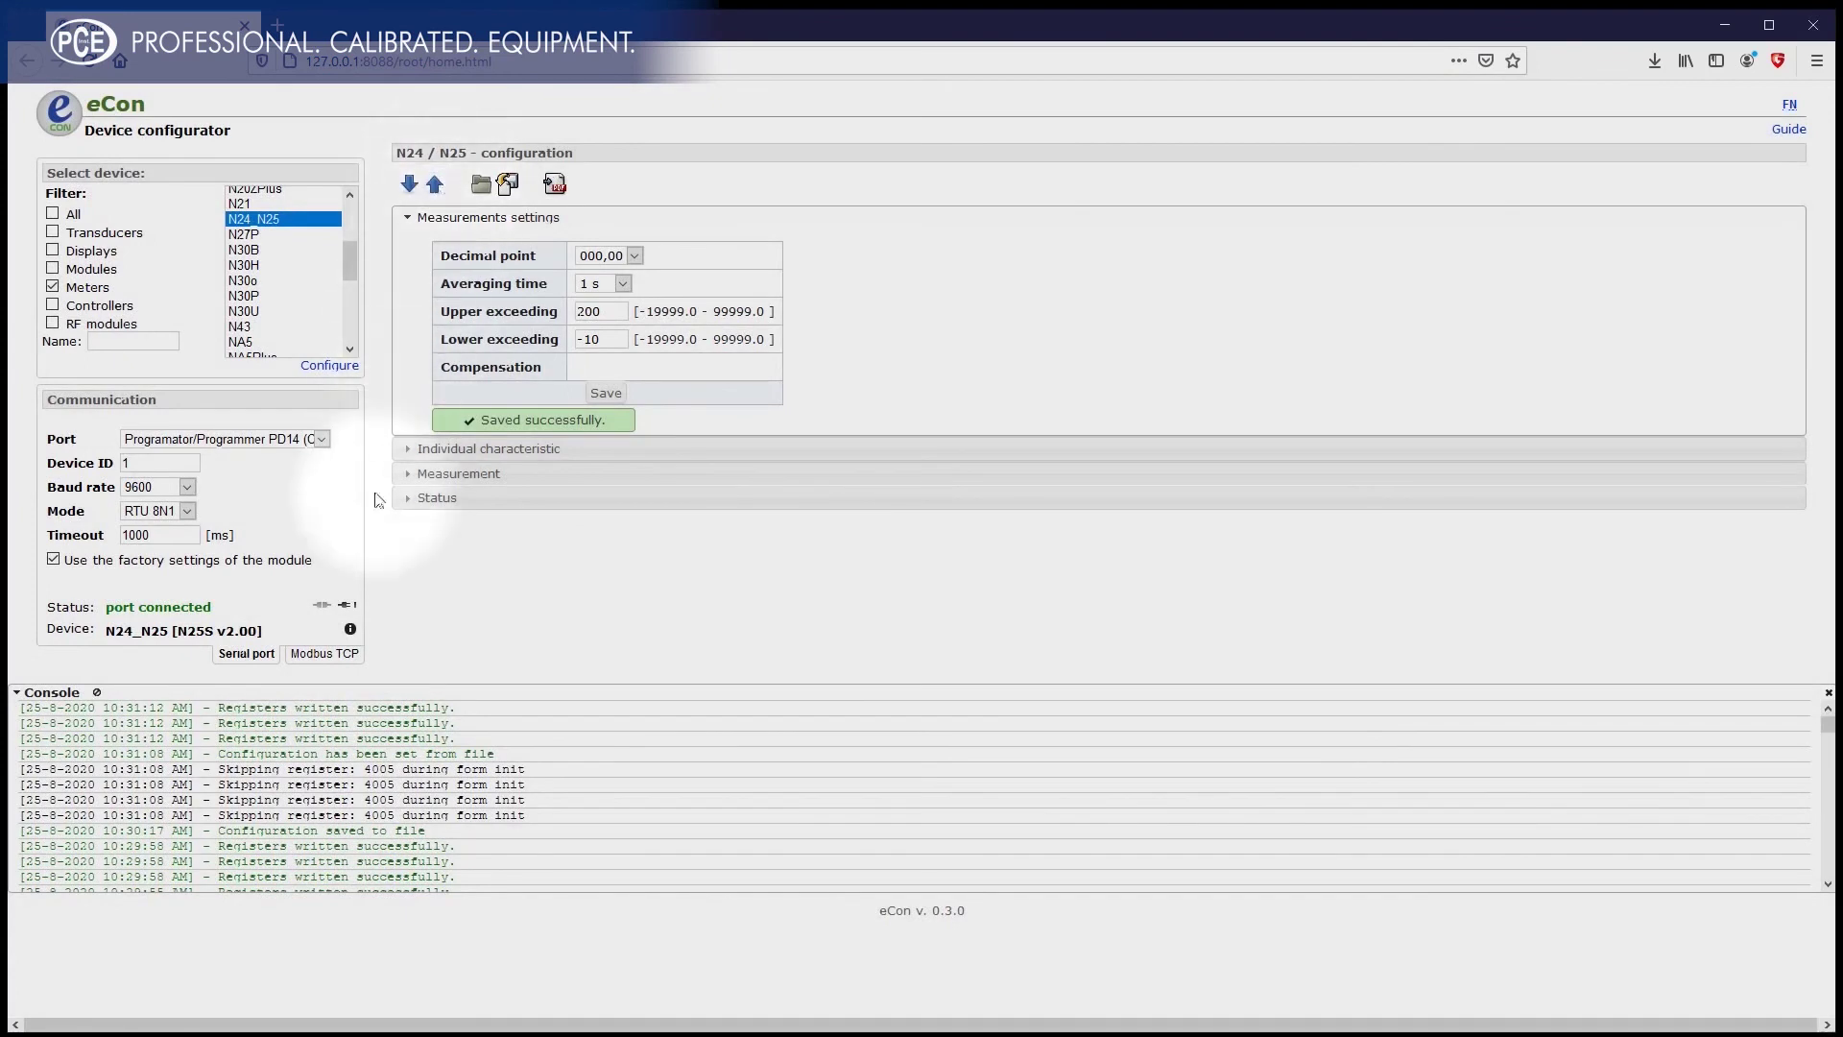
pyautogui.click(348, 607)
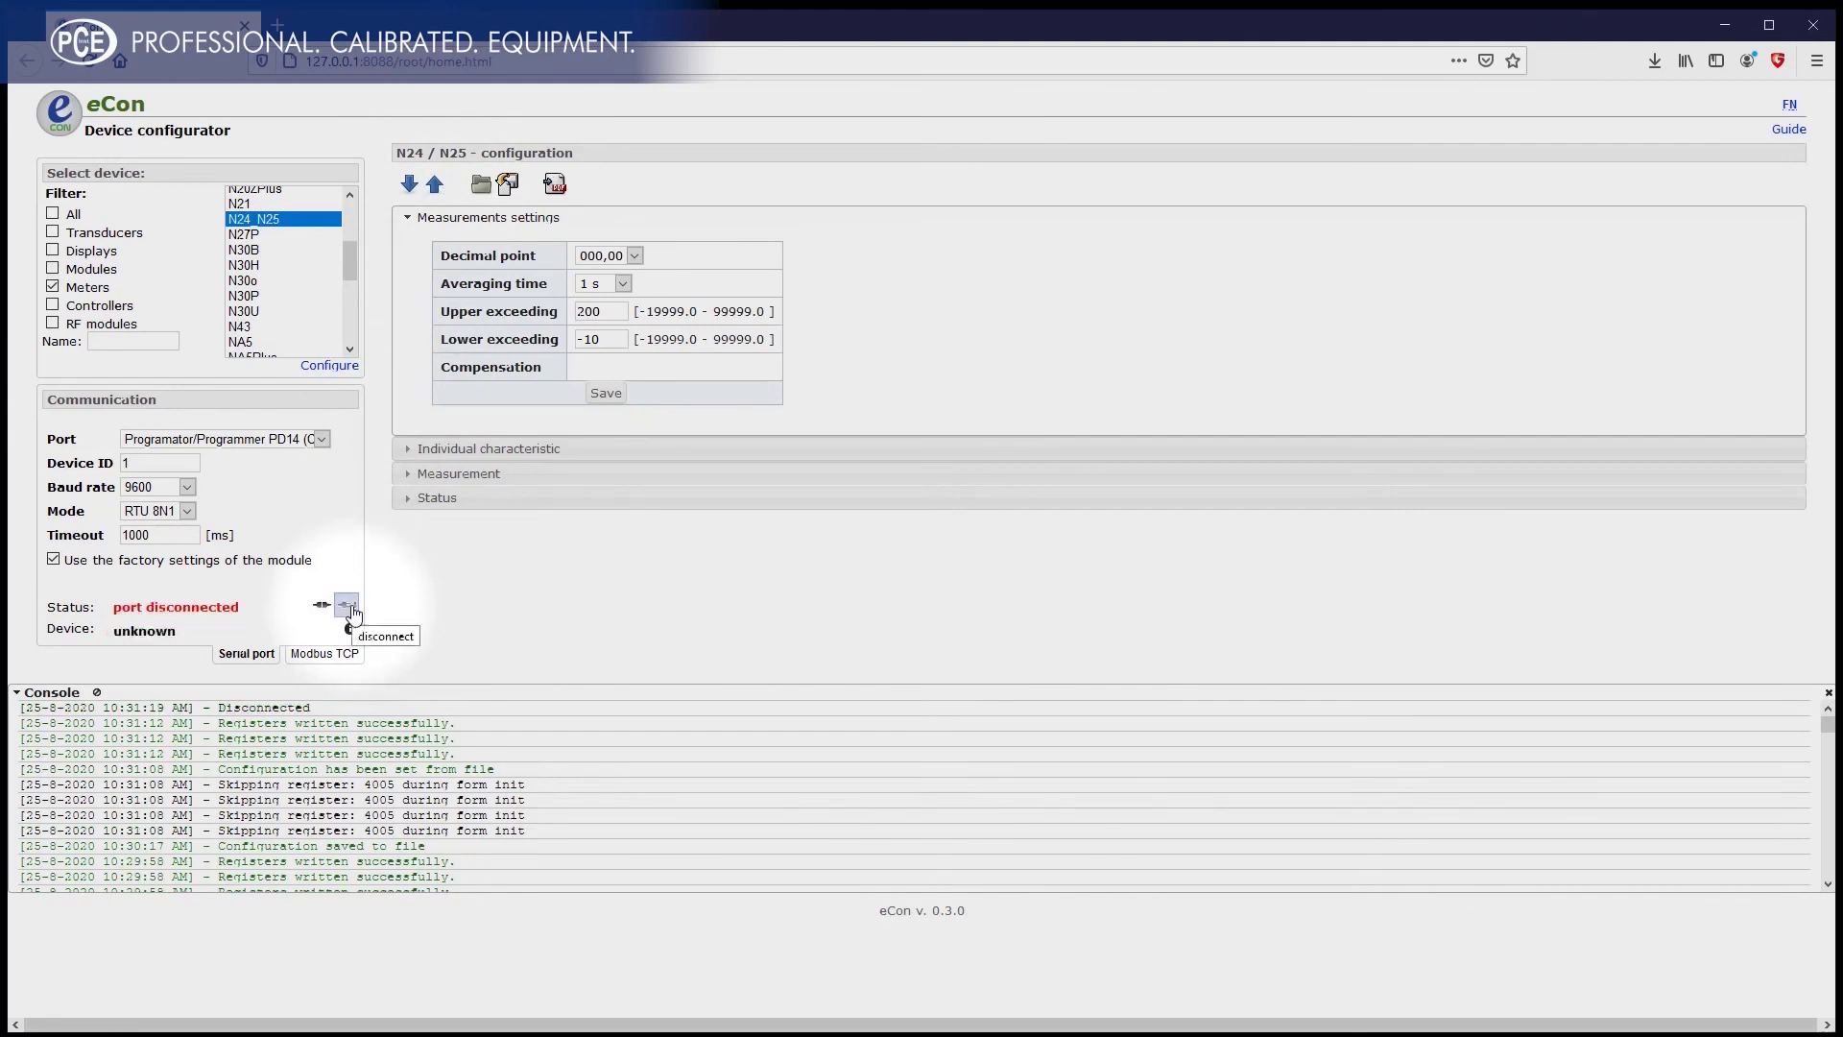